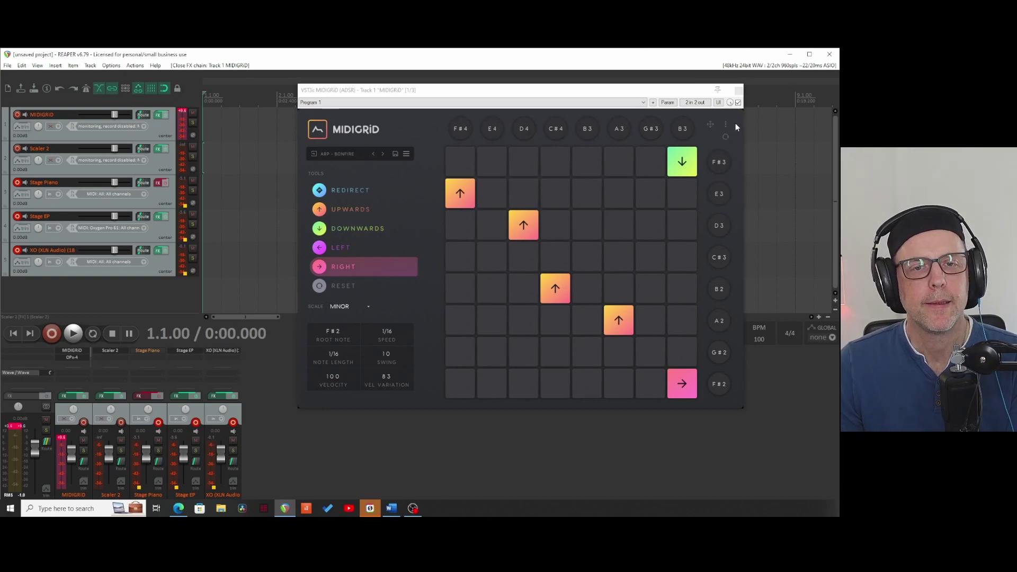
Step: Make a tile a right arrow, audition the arpeggio, then add a redirect tile at C#4/A2
left_click(459, 204)
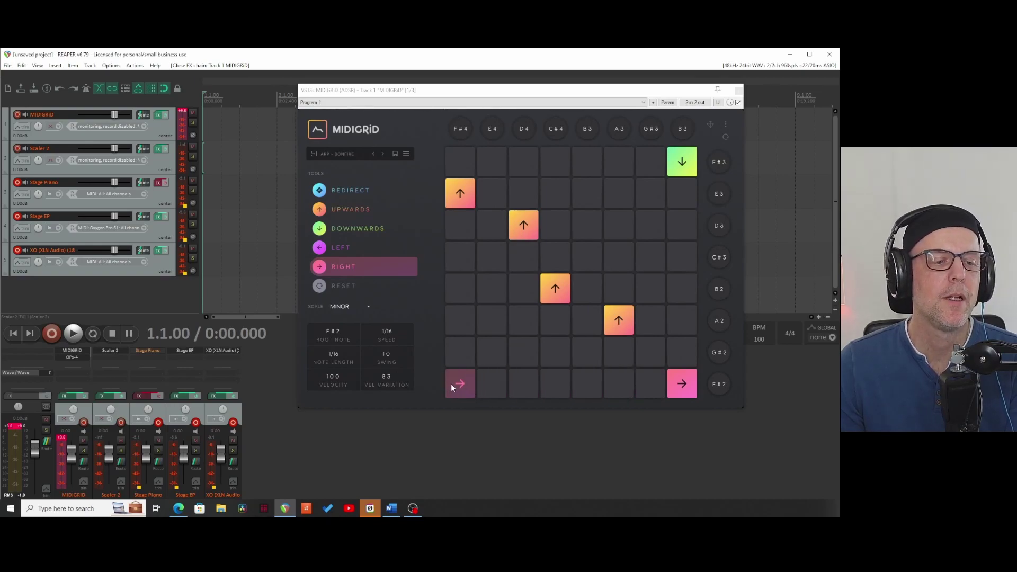
left_click(73, 334)
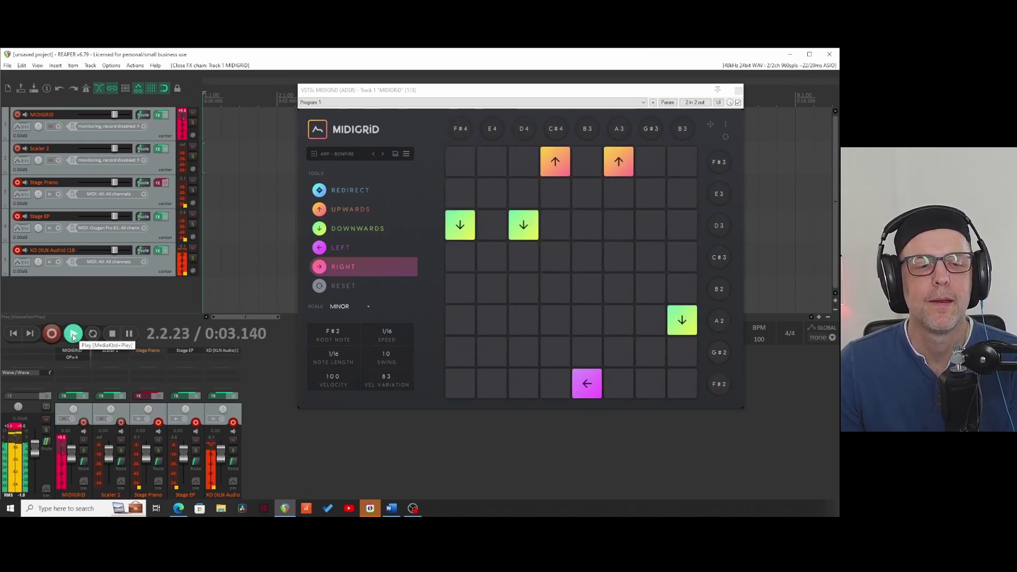
left_click(113, 337)
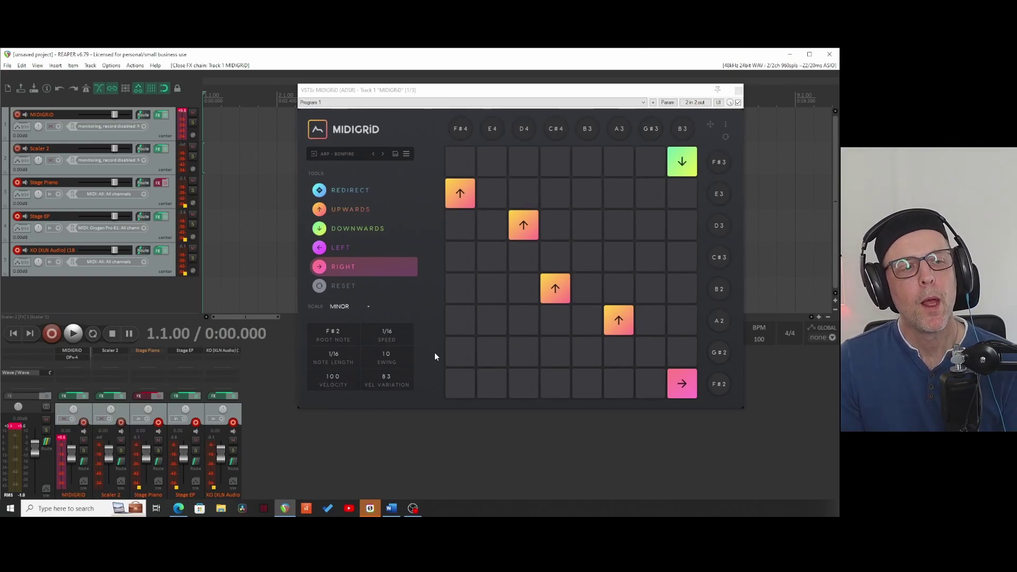
left_click(344, 191)
left_click(556, 323)
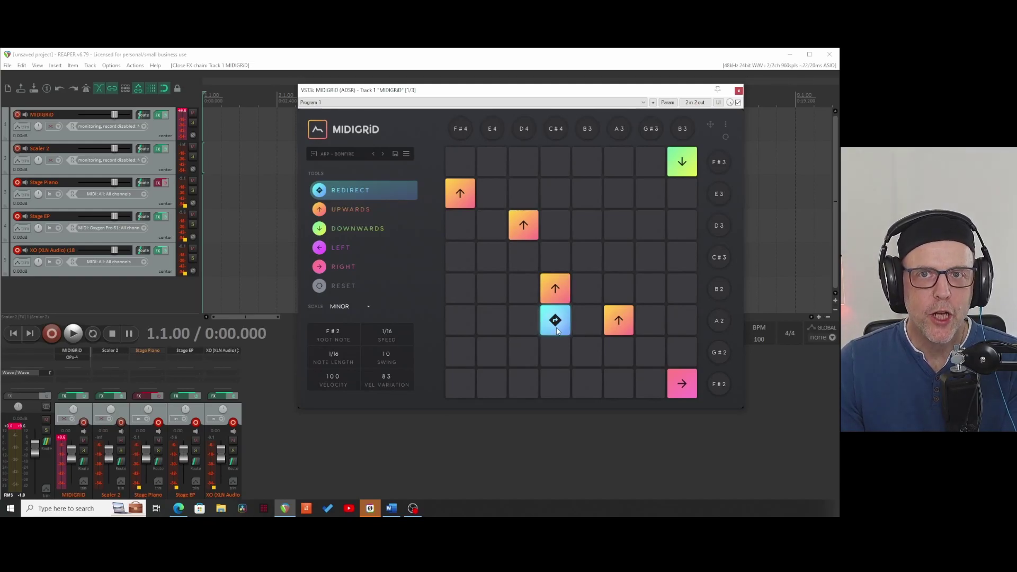
left_click(75, 334)
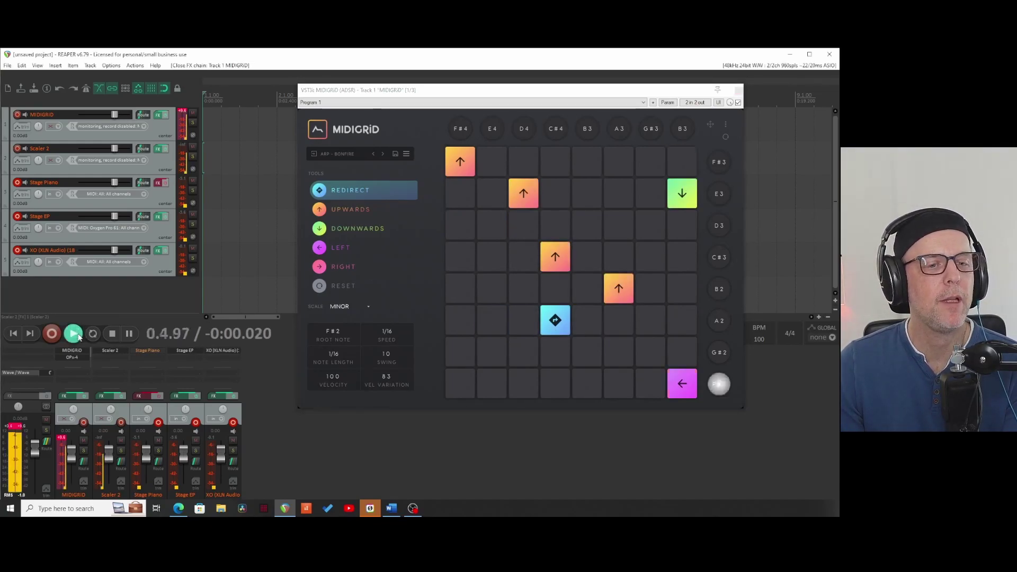
left_click(113, 335)
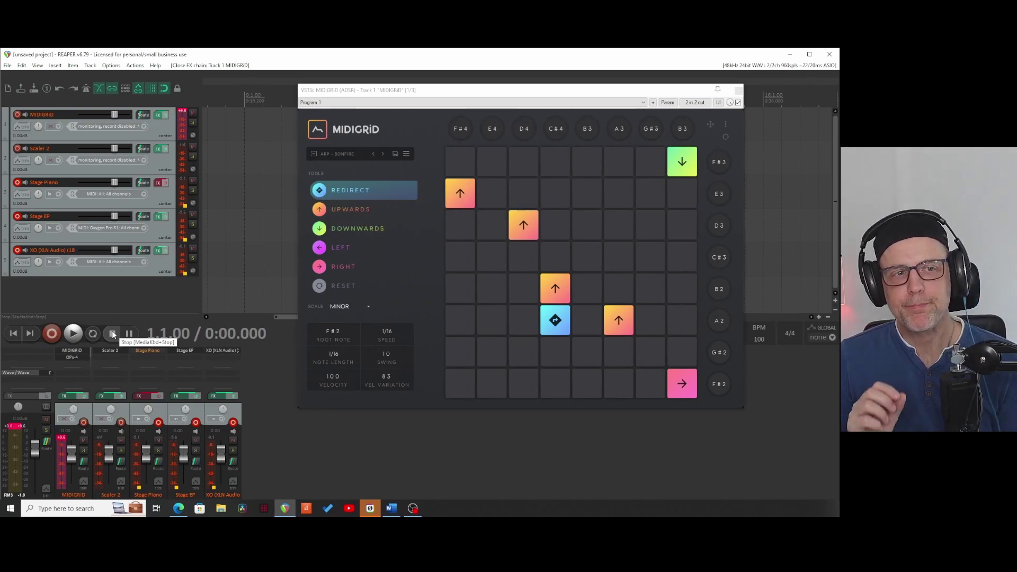
left_click(459, 172)
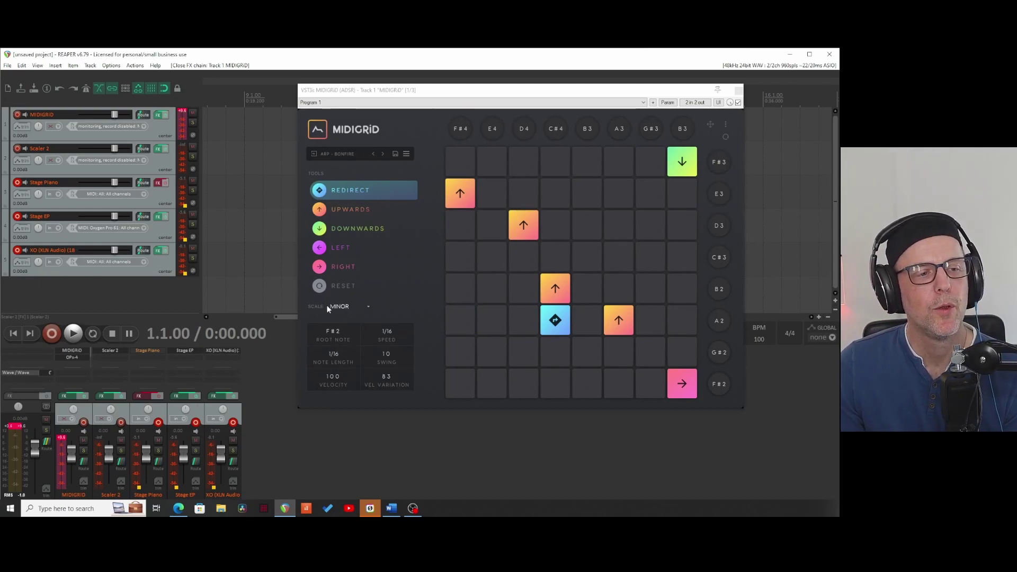
Step: Switch the scale to Major with a C3 root note and audition the pattern
left_click(369, 307)
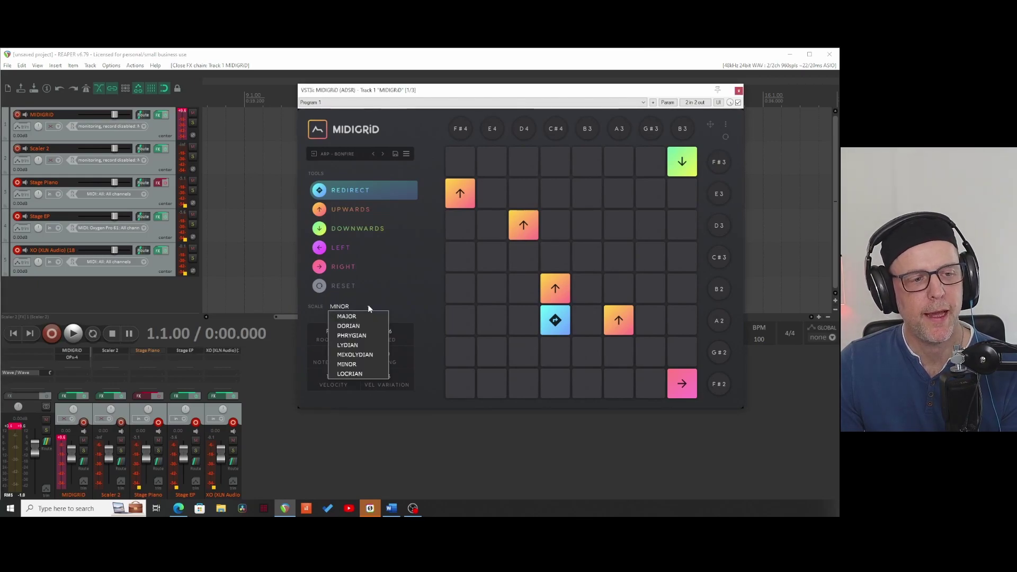
left_click(345, 317)
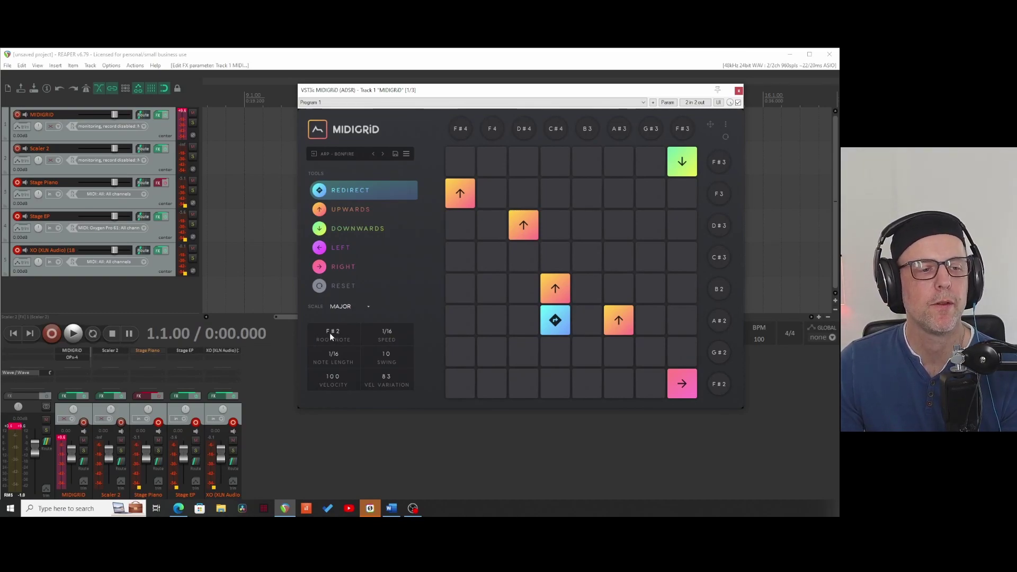
left_click_drag(329, 331, 354, 316)
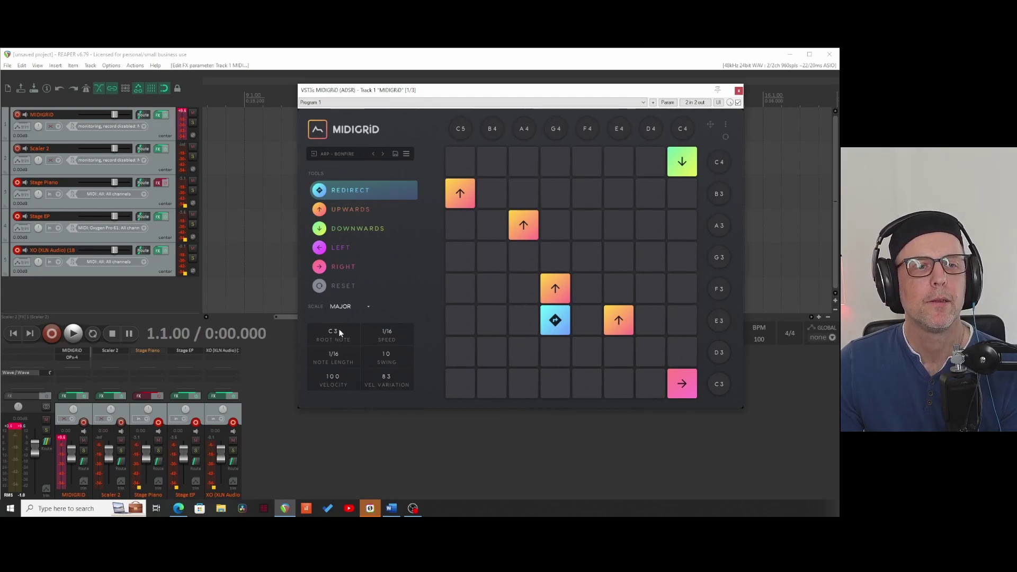
left_click(687, 159)
left_click(689, 159)
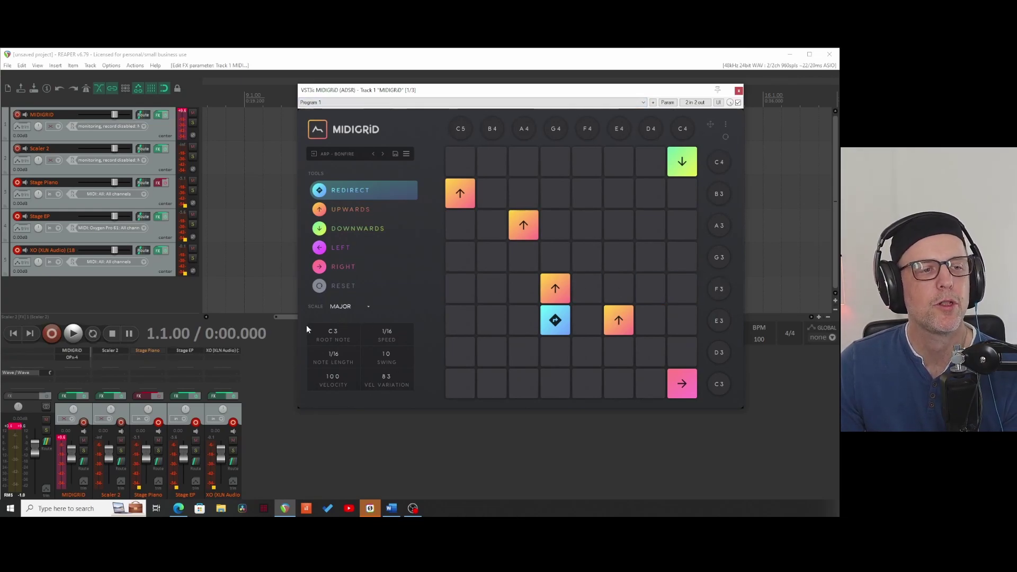
left_click(73, 334)
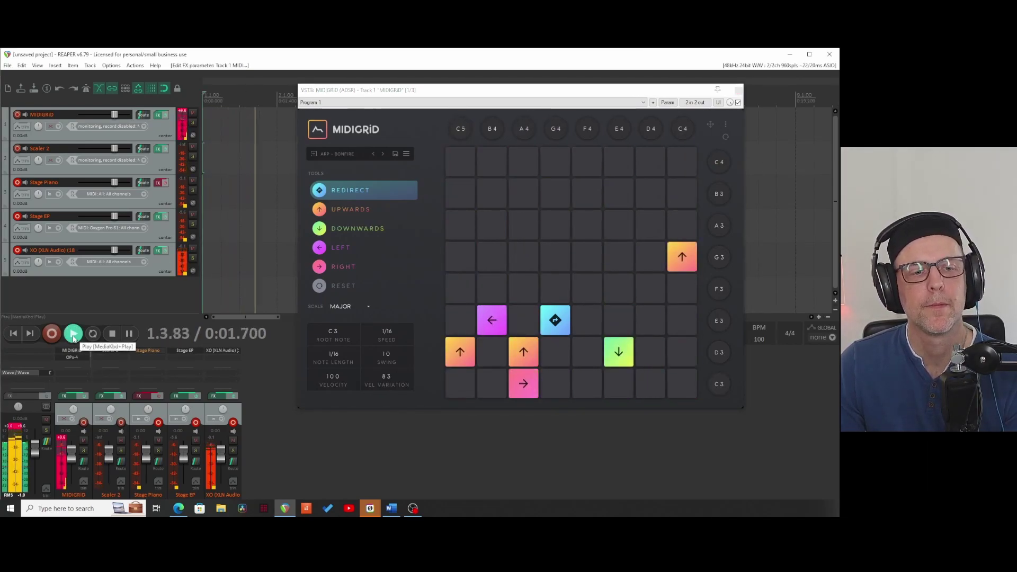
left_click(112, 334)
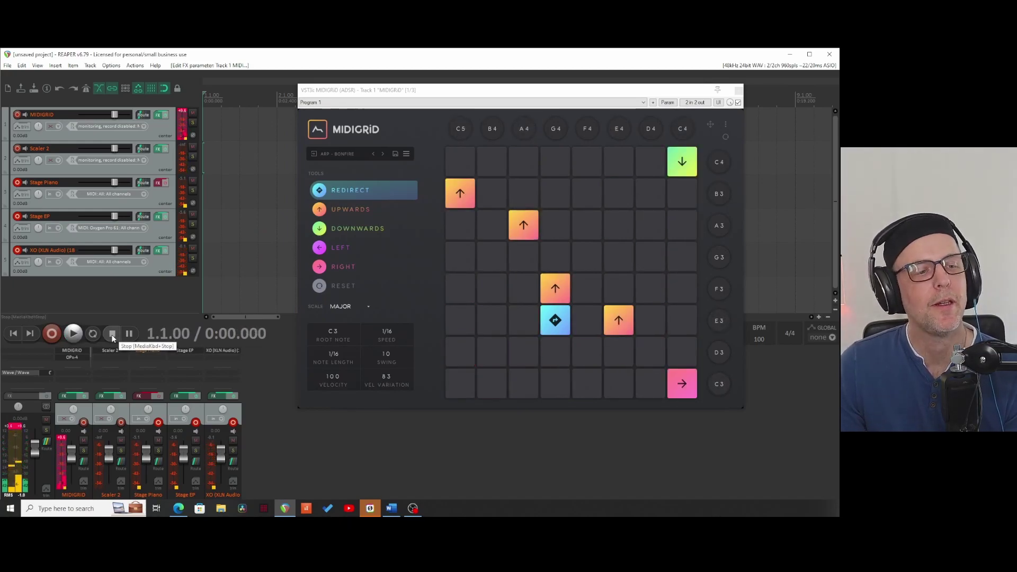
Step: Change the scale to Dorian and audition the pattern again
left_click(368, 306)
left_click(358, 325)
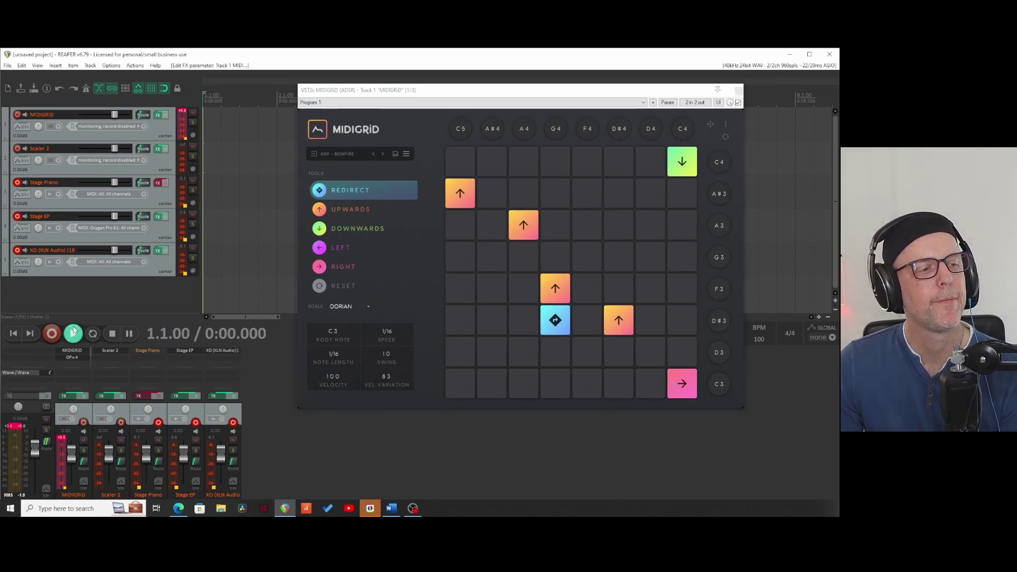
left_click(74, 333)
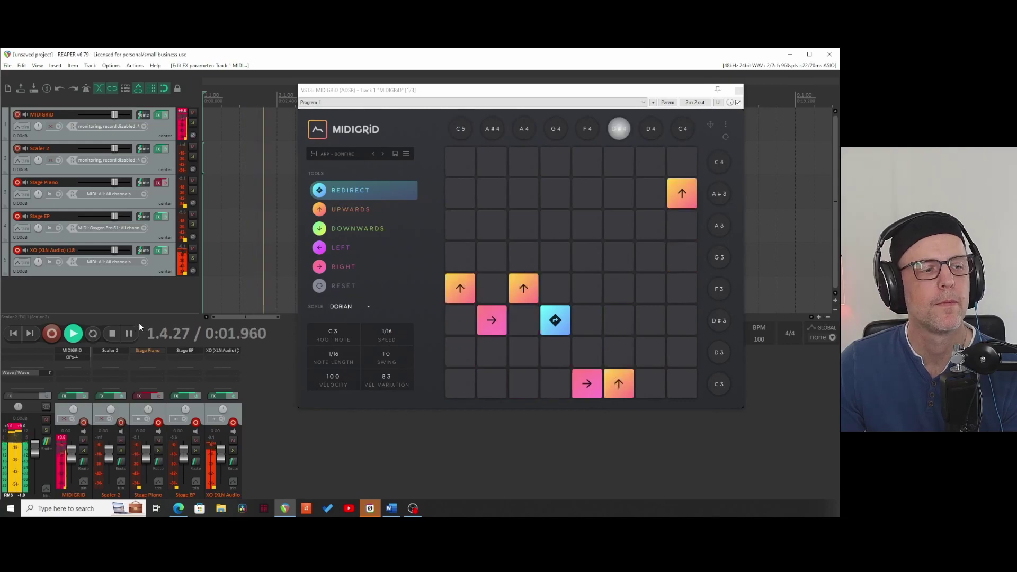
left_click(112, 335)
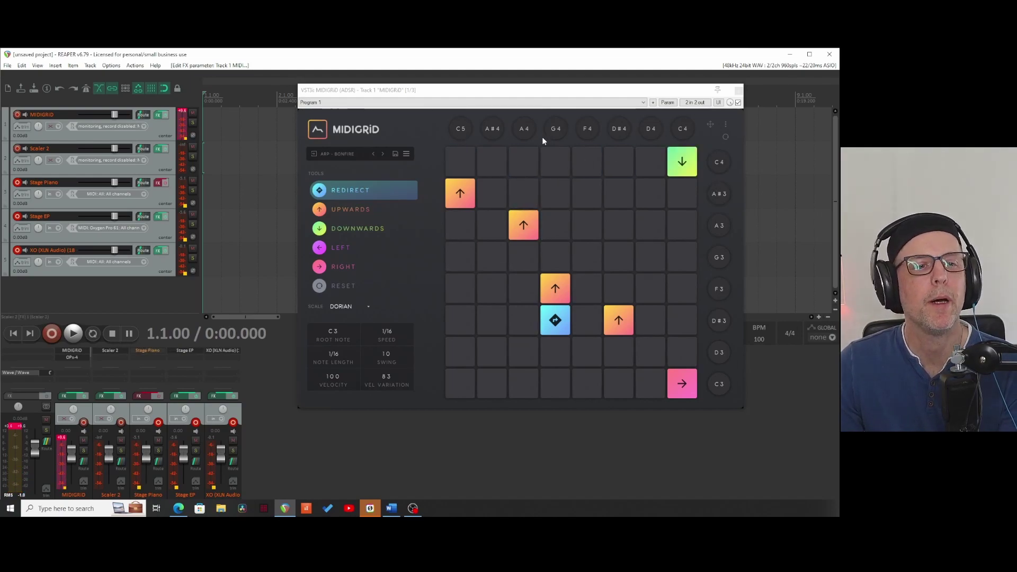
Step: Give the C5 column Major 7 chords and the G4 column Minor 9 chords, then audition
left_click(460, 129)
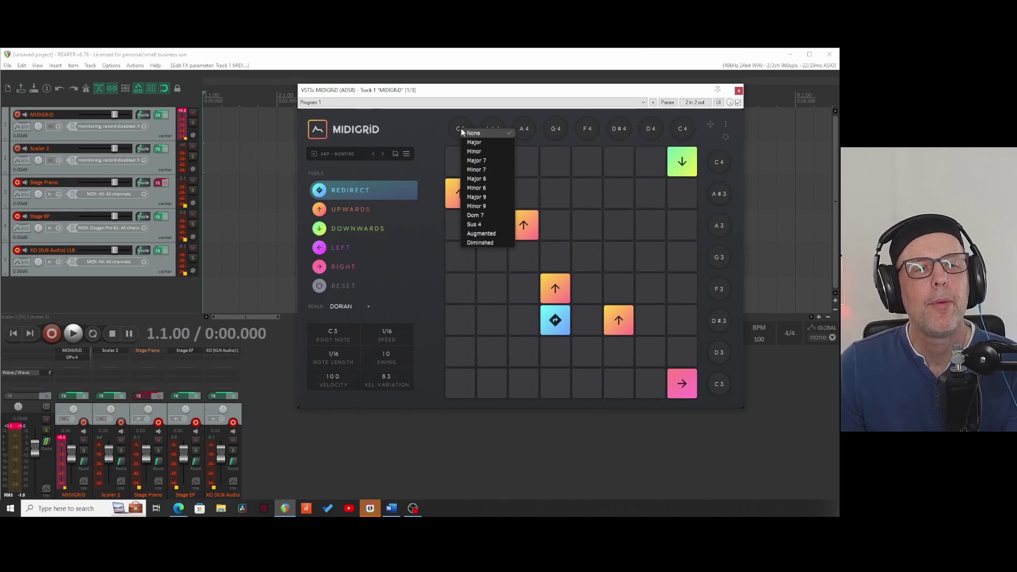
left_click(475, 160)
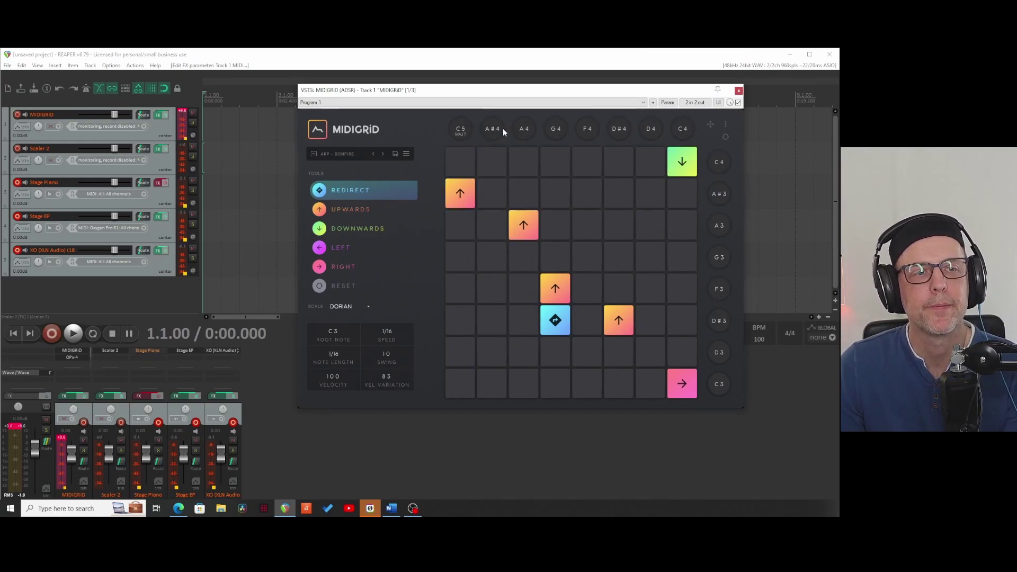
left_click(561, 130)
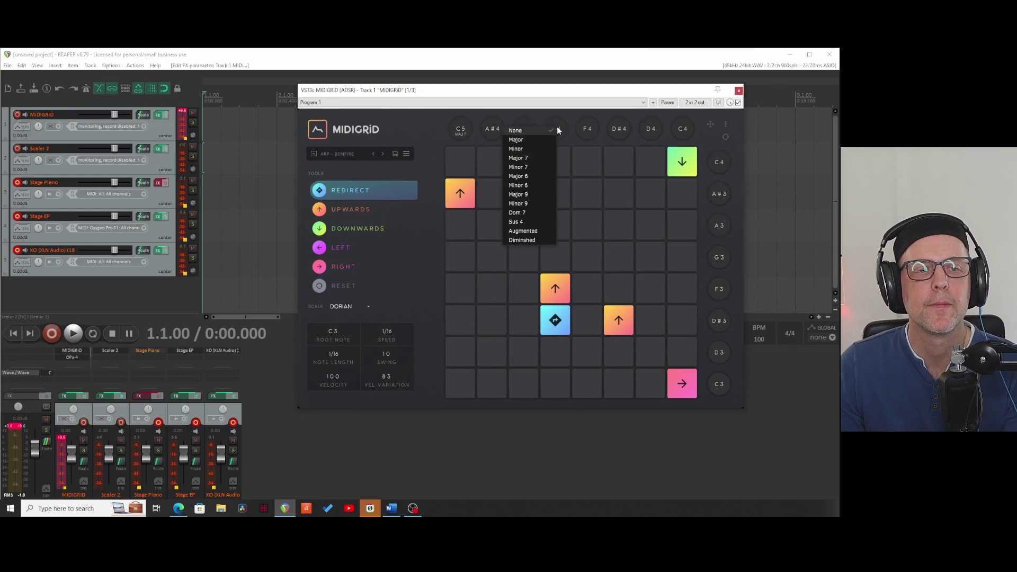
left_click(528, 202)
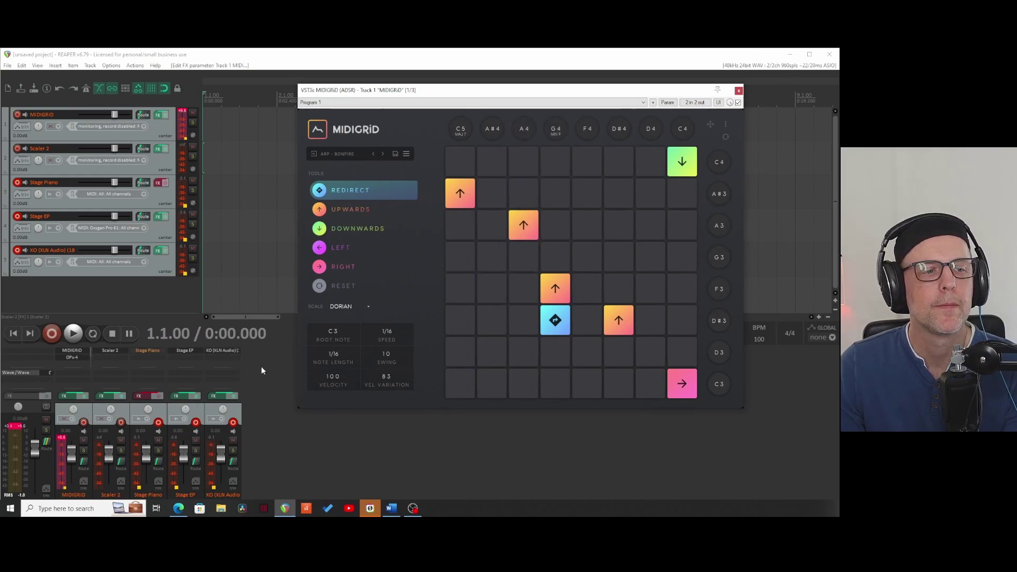
left_click(74, 334)
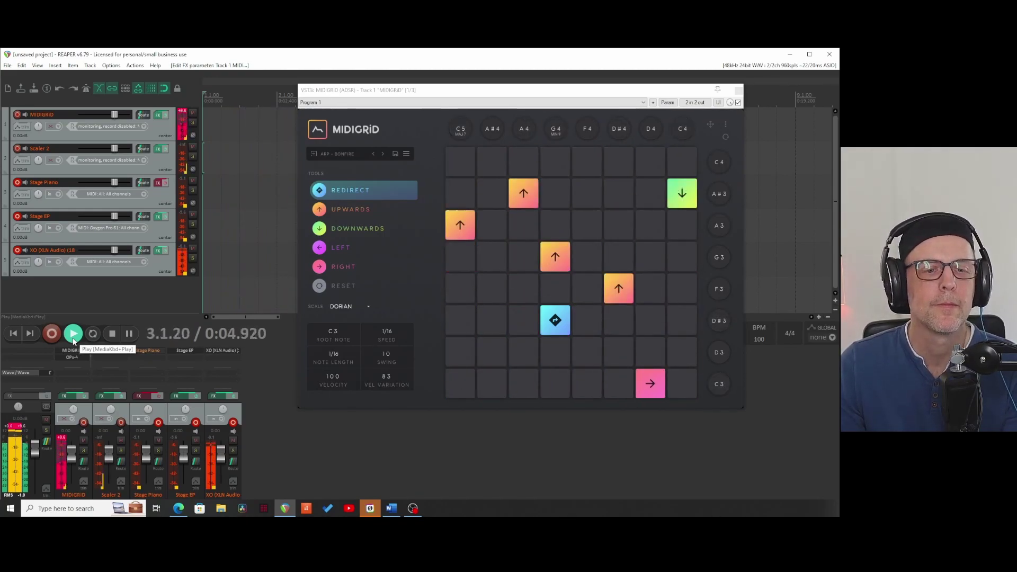
left_click(112, 333)
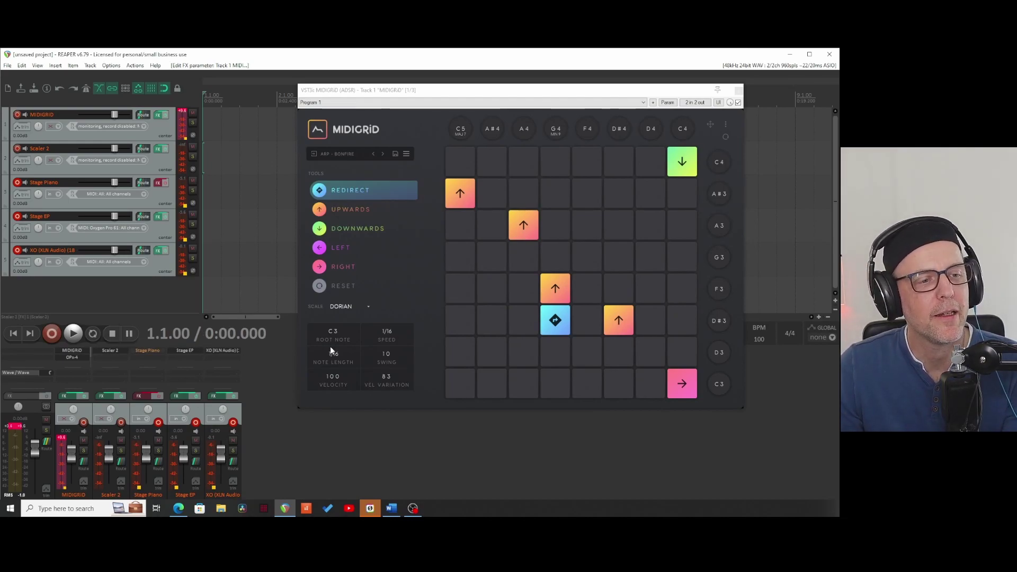
Step: Lower the root note to C0 and audition the pattern
left_click_drag(329, 331, 327, 389)
left_click(73, 334)
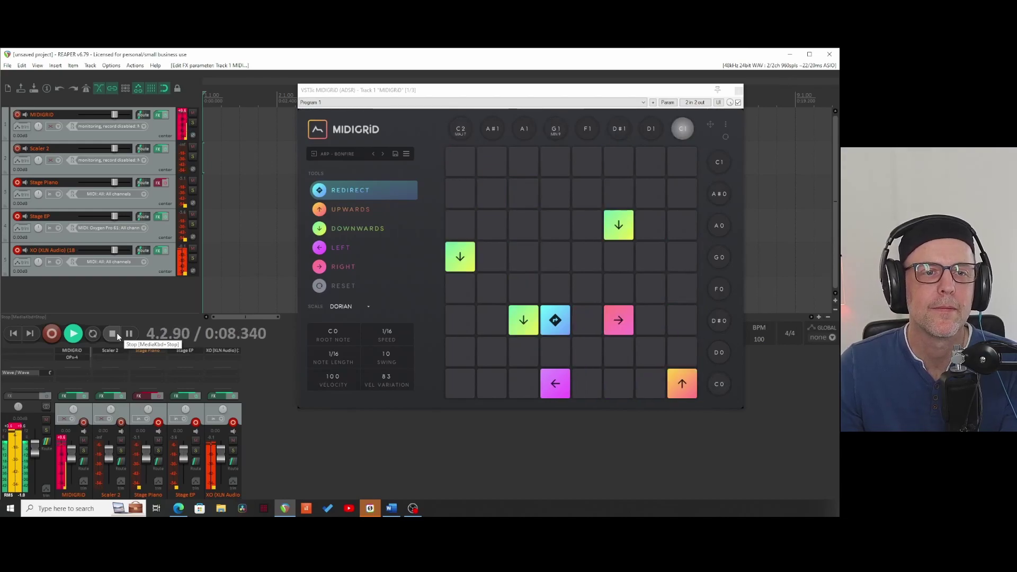
left_click(117, 333)
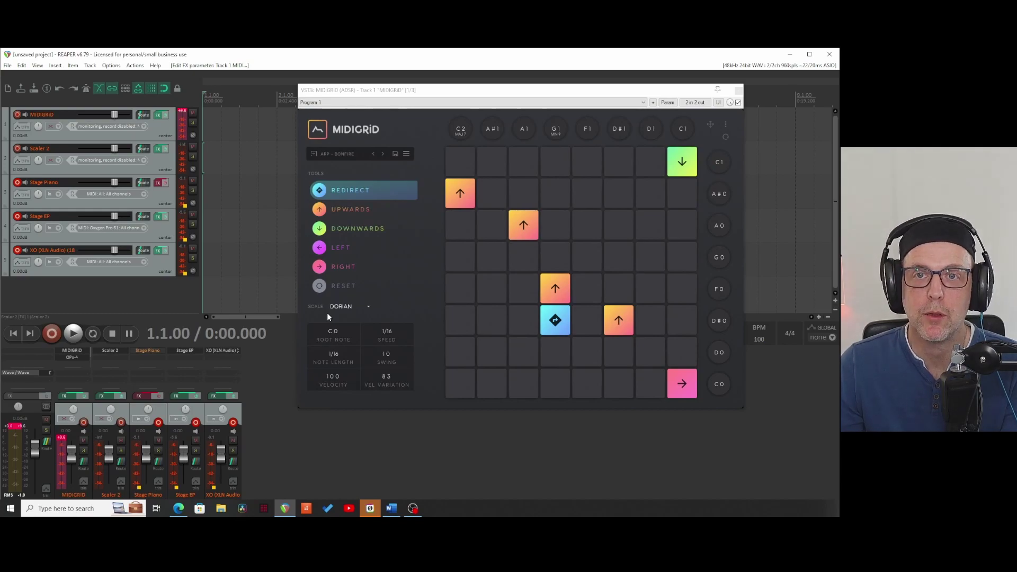
Step: Browse the scale list and keep Dorian selected
left_click(345, 306)
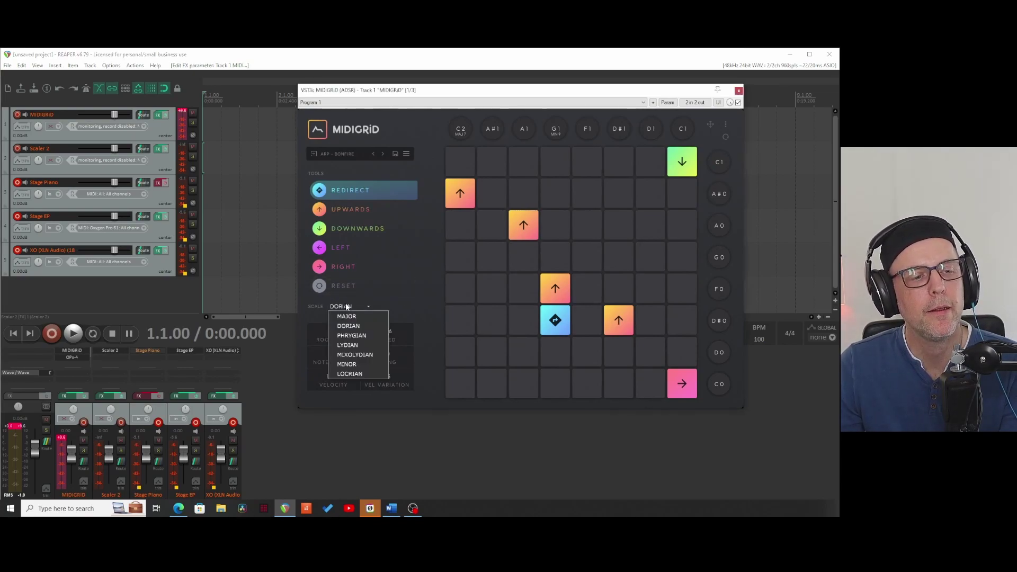
left_click(354, 306)
left_click(353, 308)
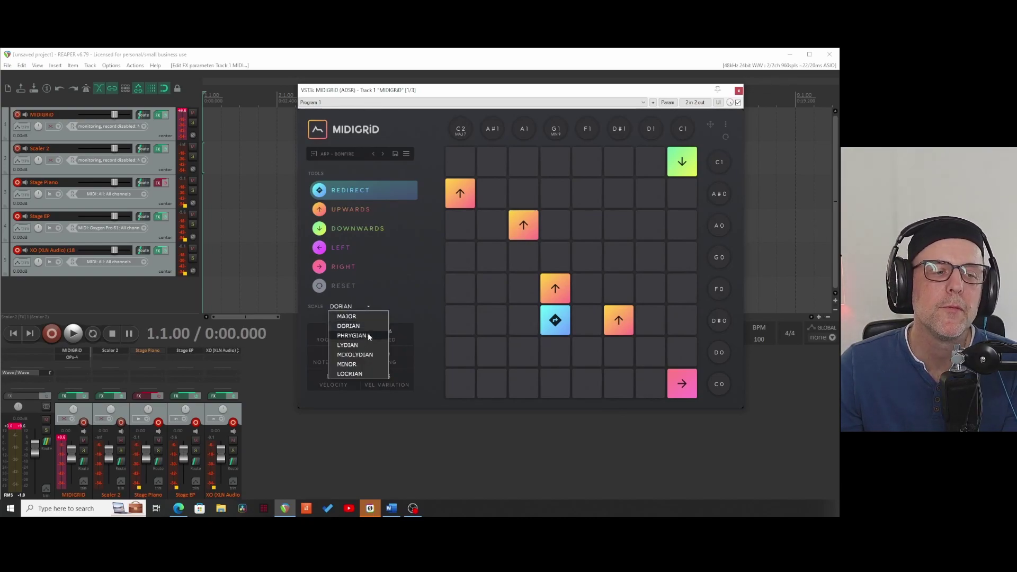
left_click(390, 293)
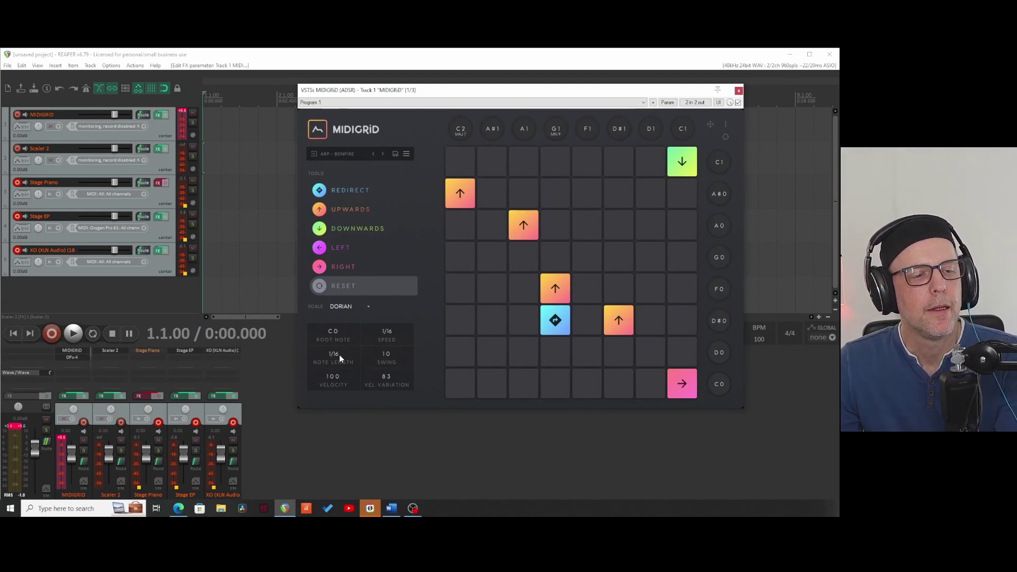
Step: Try note lengths 1/32 and 1/8 and speed 1/32 during playback, then stop
left_click_drag(335, 352, 335, 363)
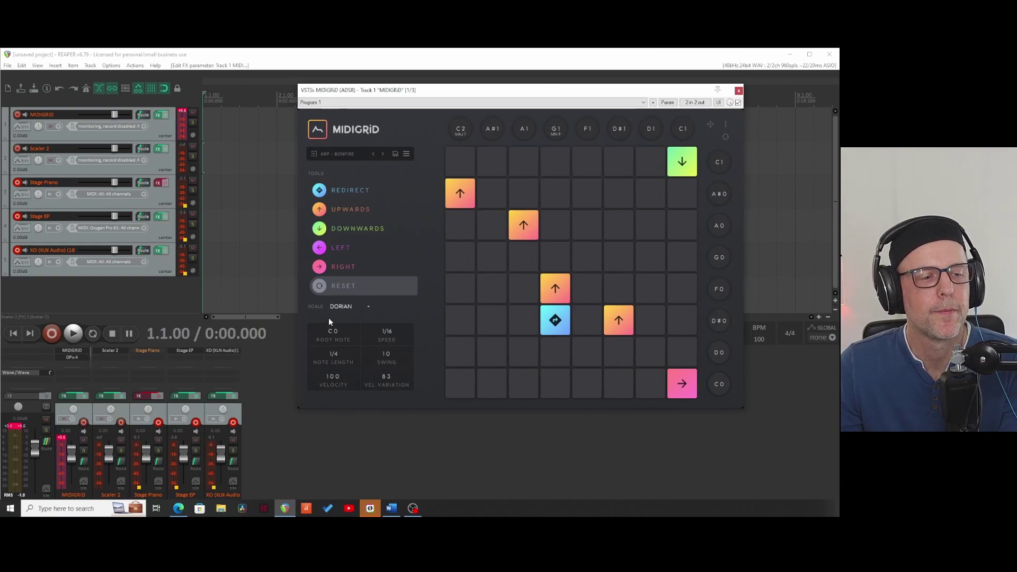
left_click(75, 333)
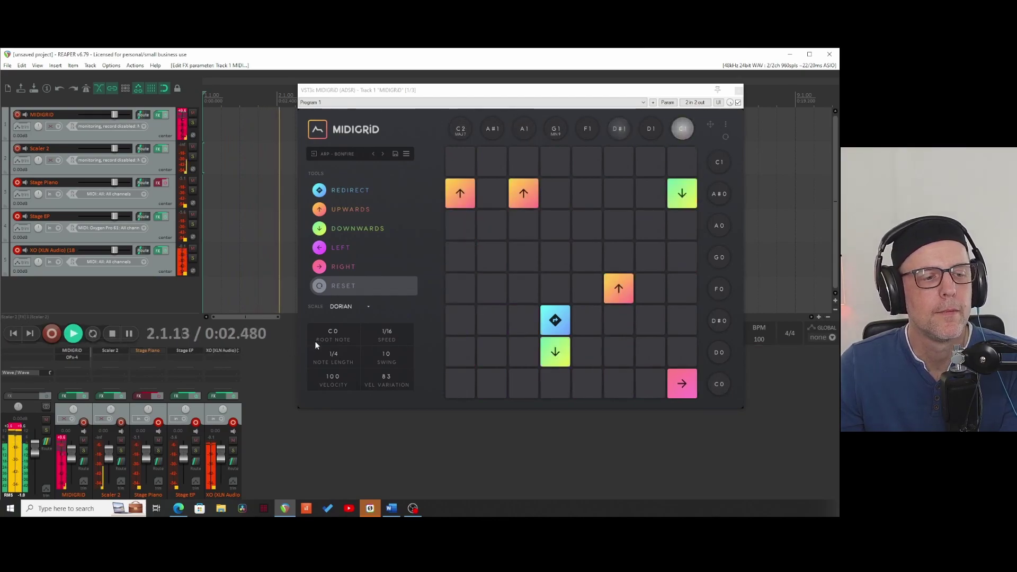
left_click_drag(334, 352, 333, 410)
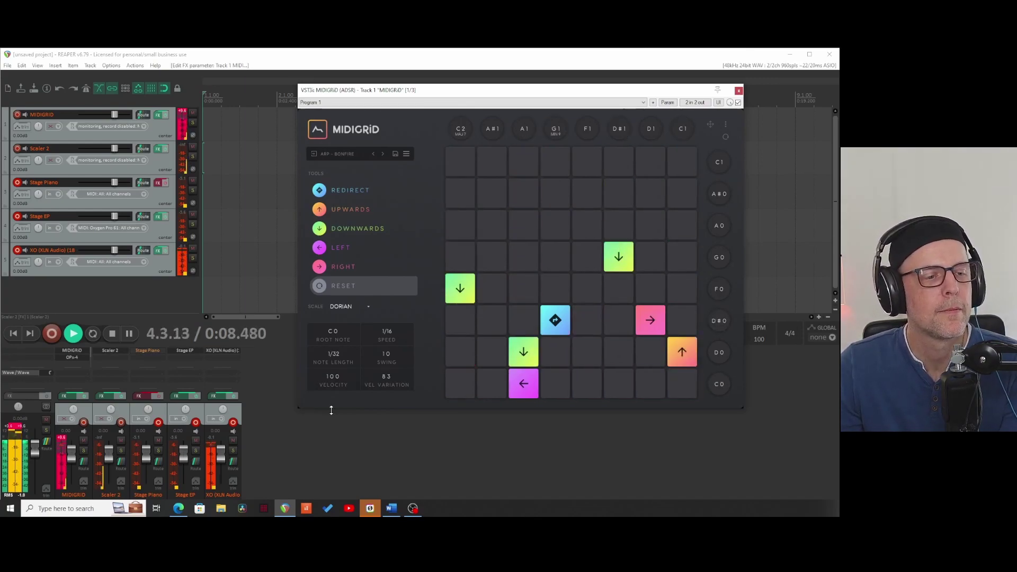
left_click_drag(382, 336, 386, 310)
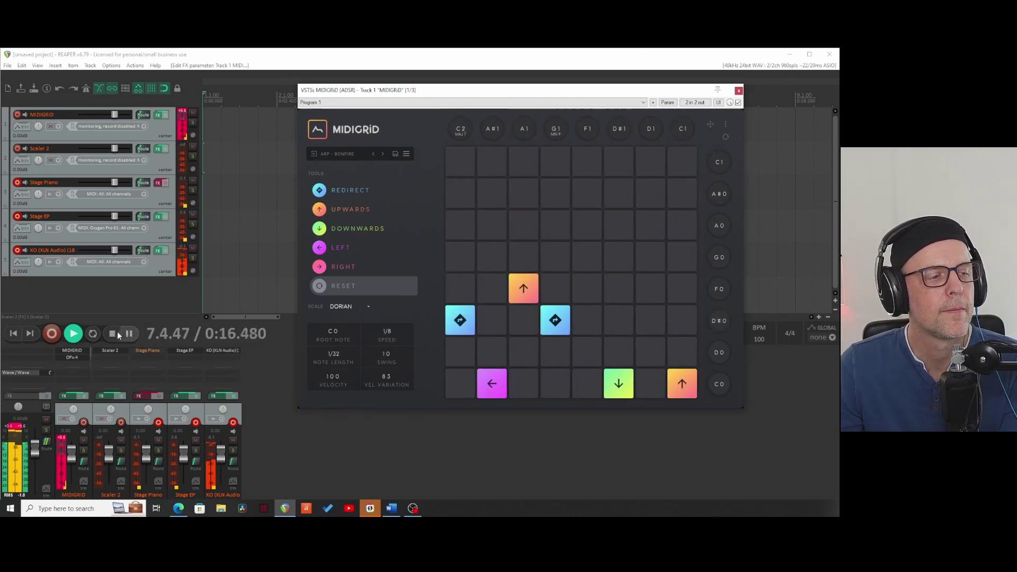
key("space")
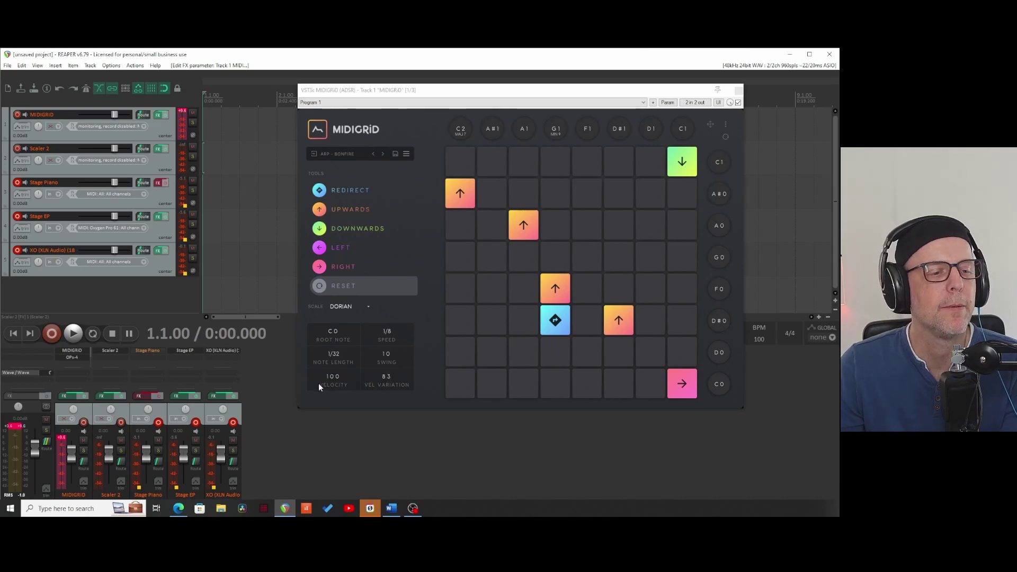
Step: Restart playback and return both speed and note length to 1/16
left_click(388, 354)
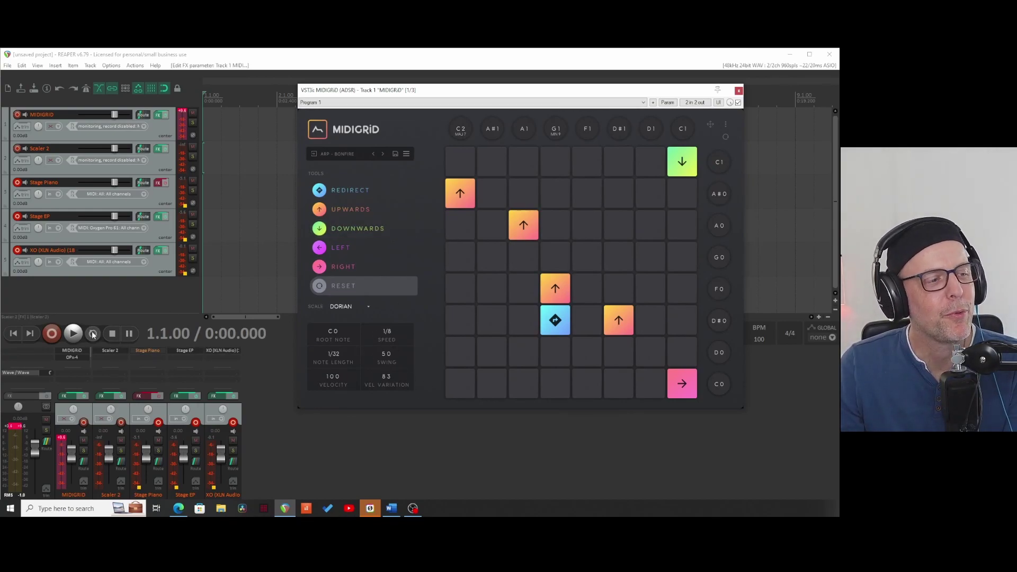
left_click(73, 333)
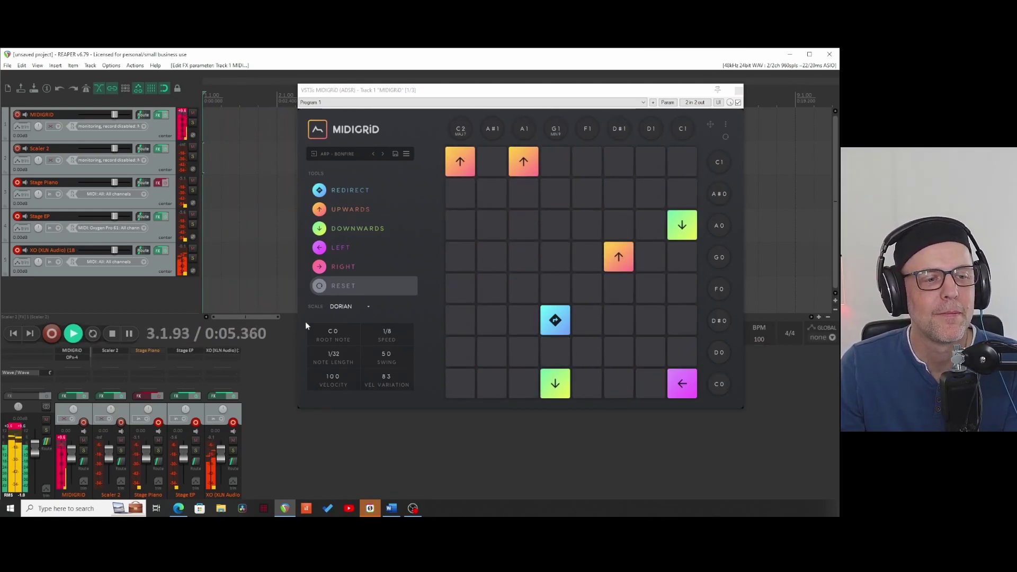
left_click(393, 314)
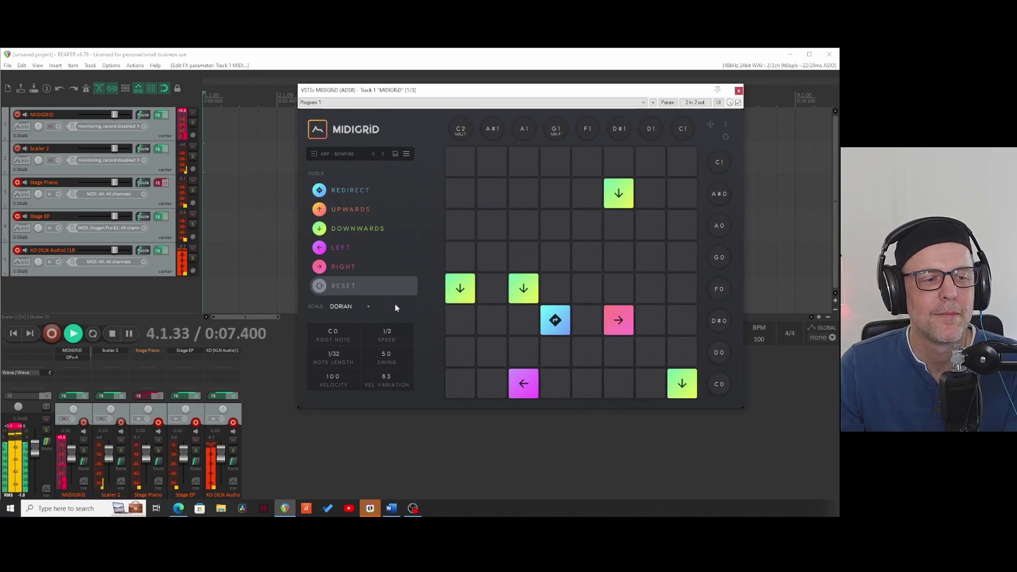
left_click_drag(399, 336, 393, 357)
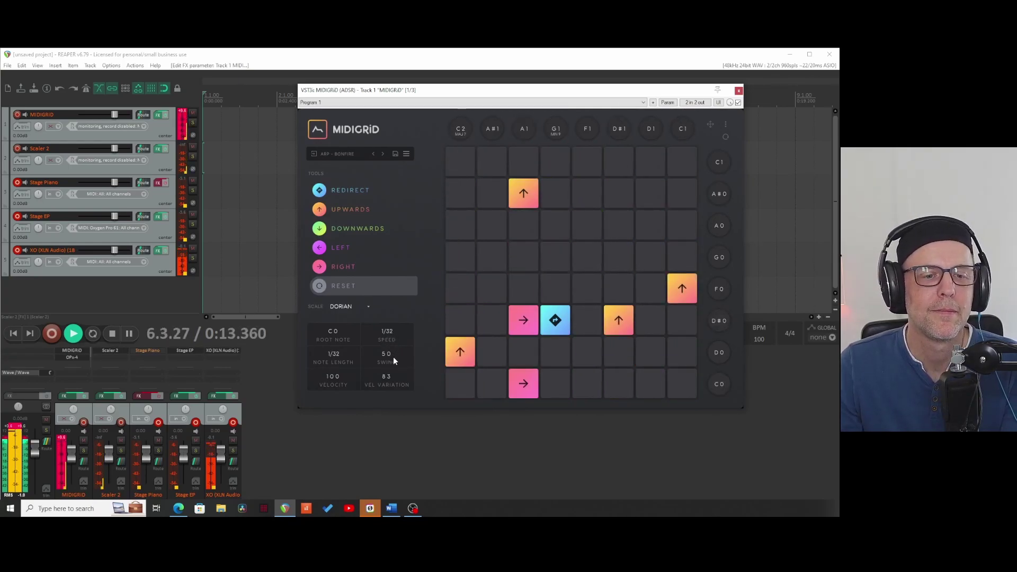
left_click_drag(390, 335, 391, 322)
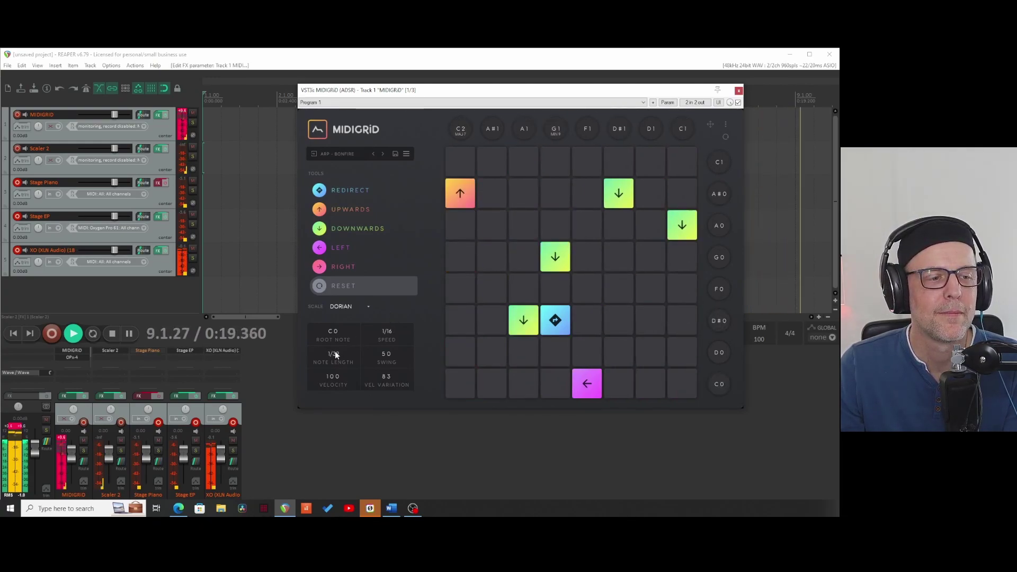
left_click_drag(335, 351, 335, 339)
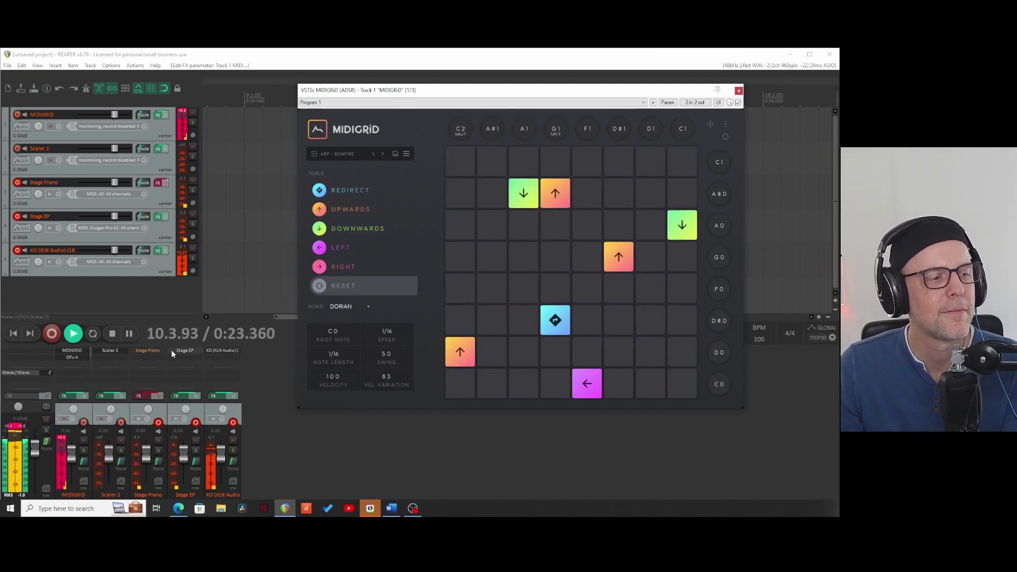
Step: Stop playback, add an upward arrow in the leftmost column, and audition the pattern
left_click(111, 333)
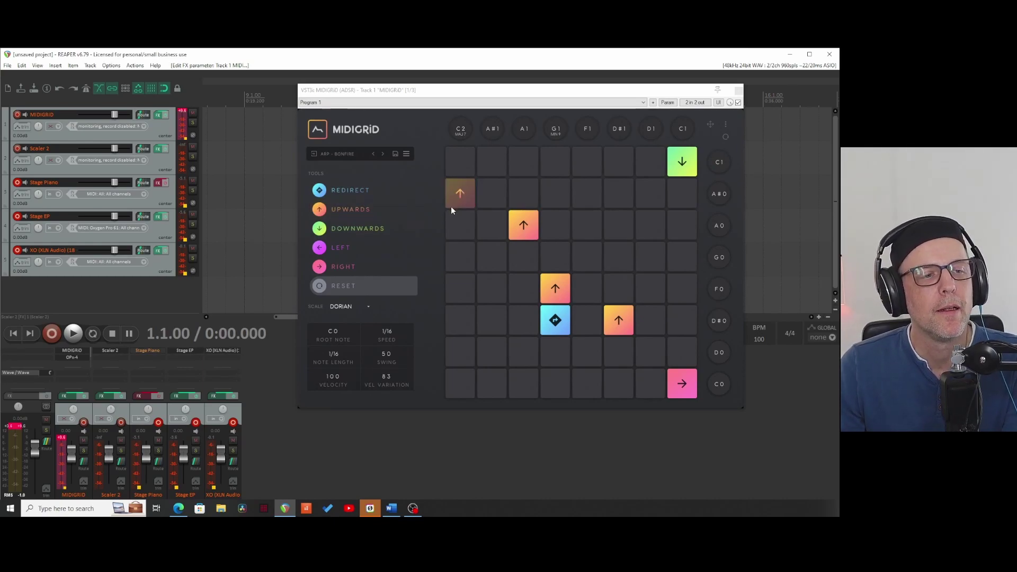
left_click(334, 209)
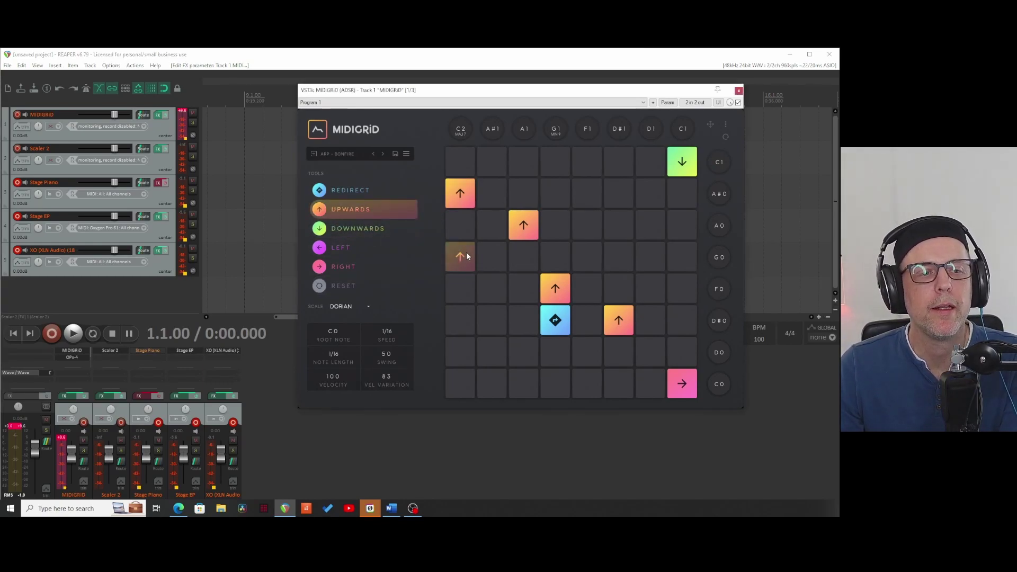
left_click(465, 316)
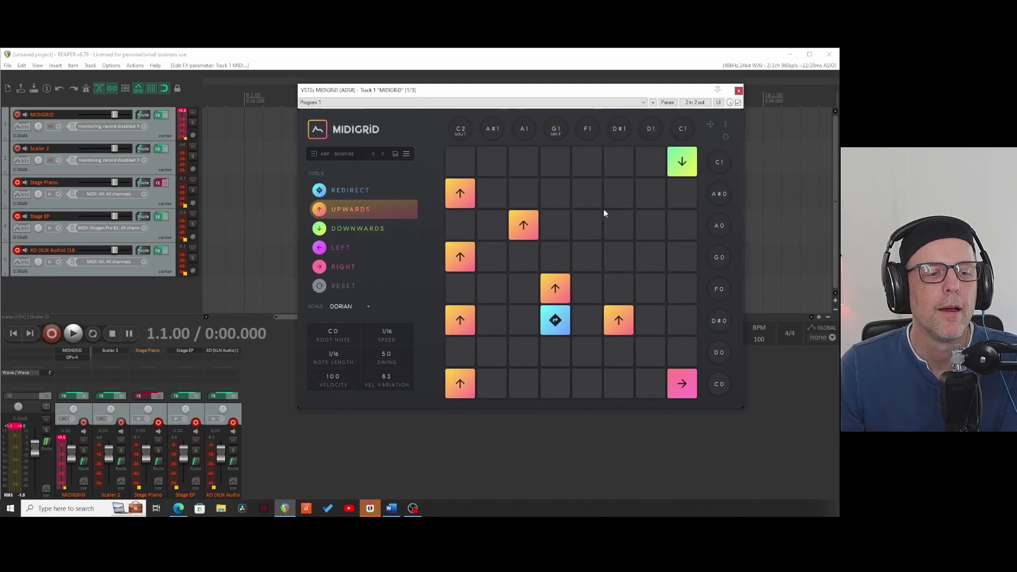
left_click(74, 333)
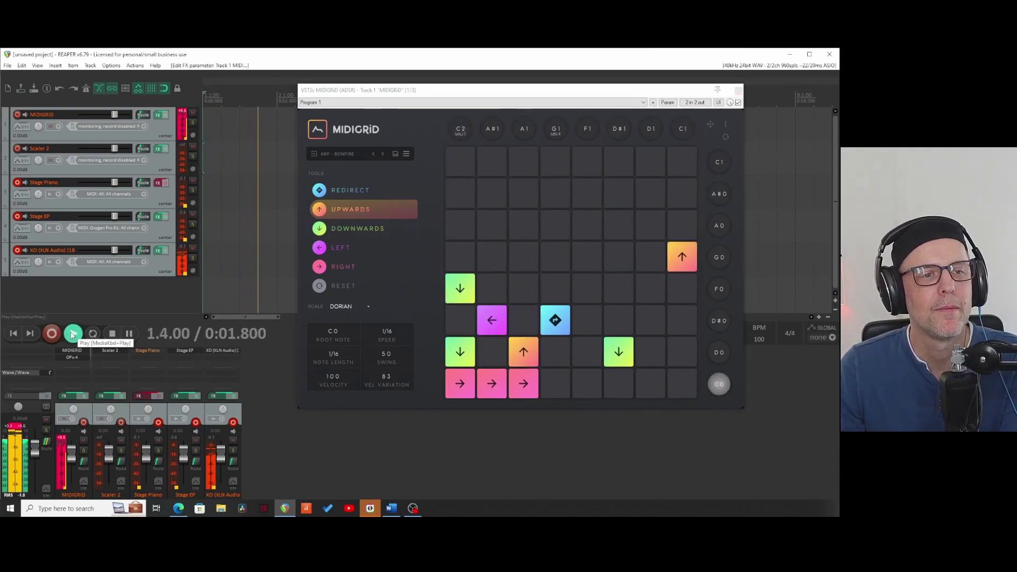
left_click(112, 334)
Step: Load the ARP - BONFIRE preset, audition it, and open the Scale dropdown
left_click(382, 153)
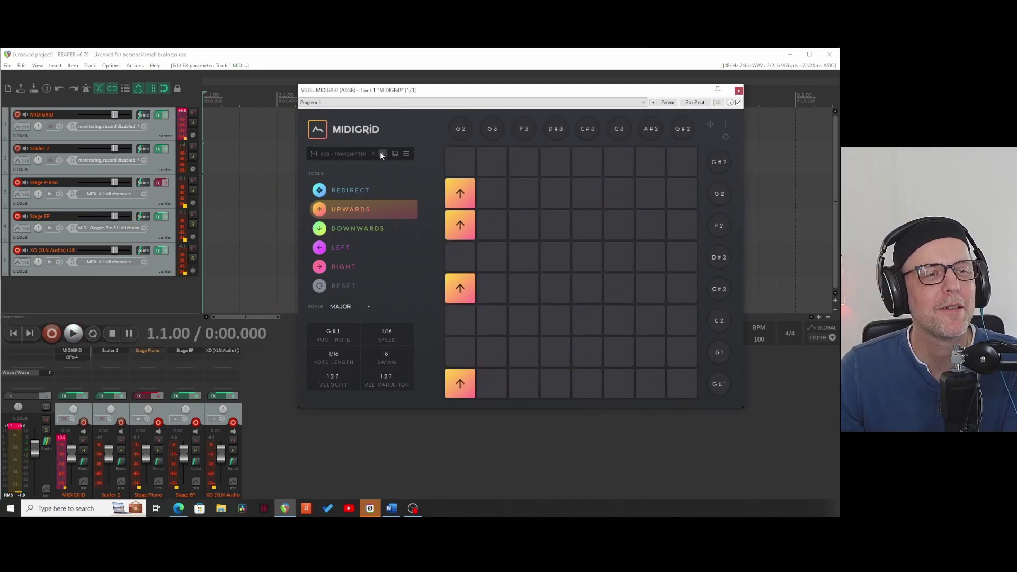
left_click(381, 153)
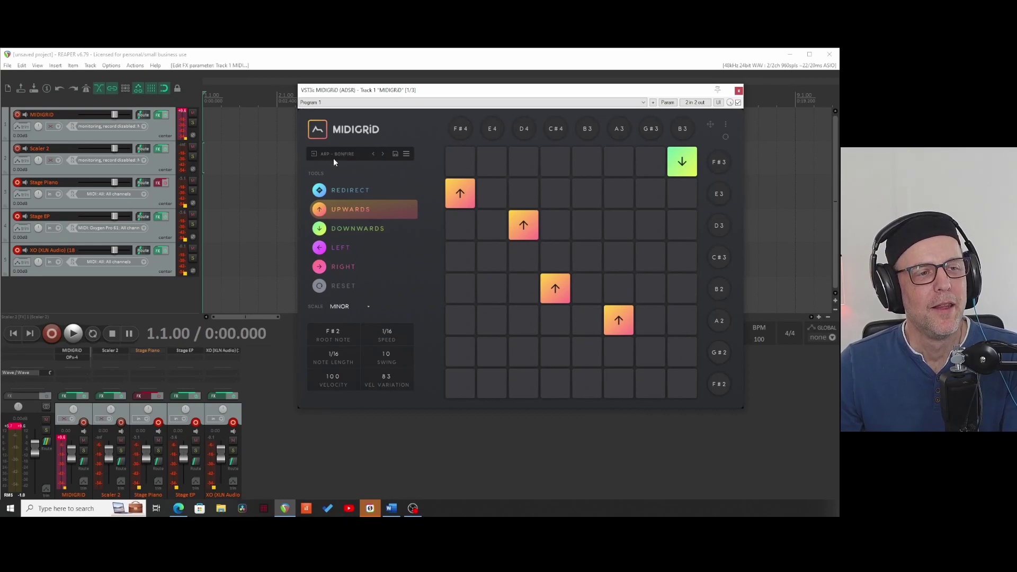
left_click(74, 334)
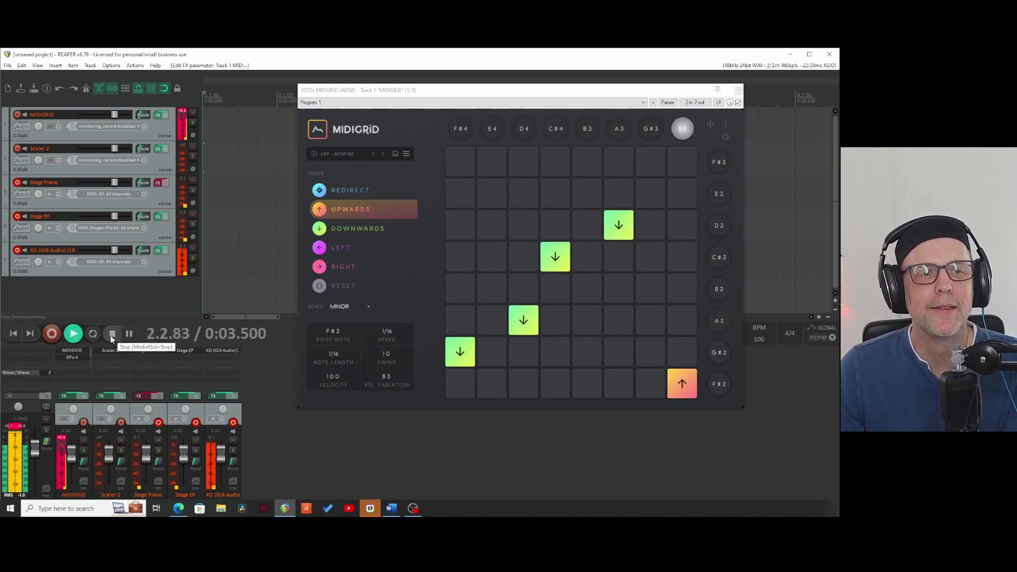
left_click(112, 338)
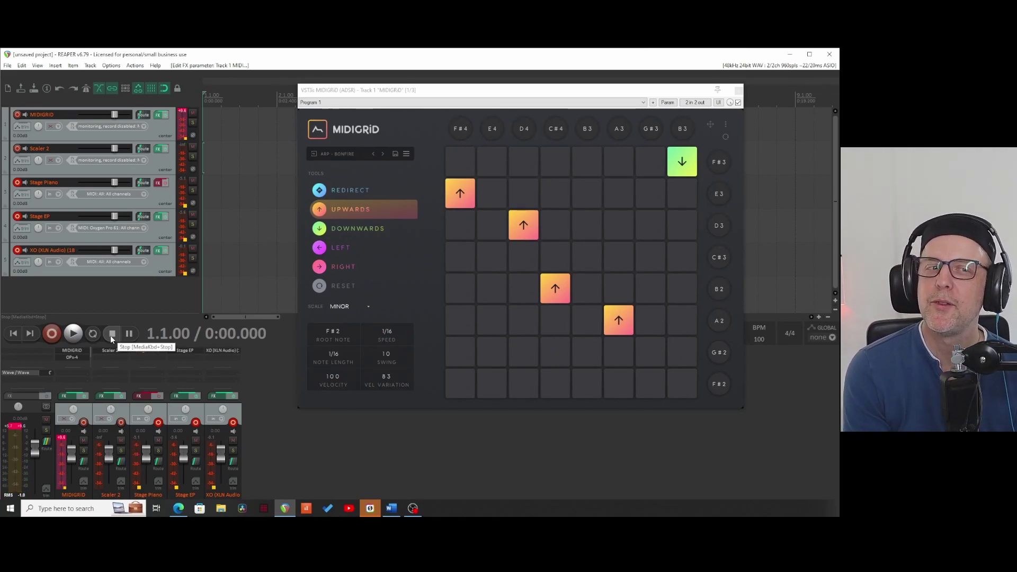
left_click(345, 307)
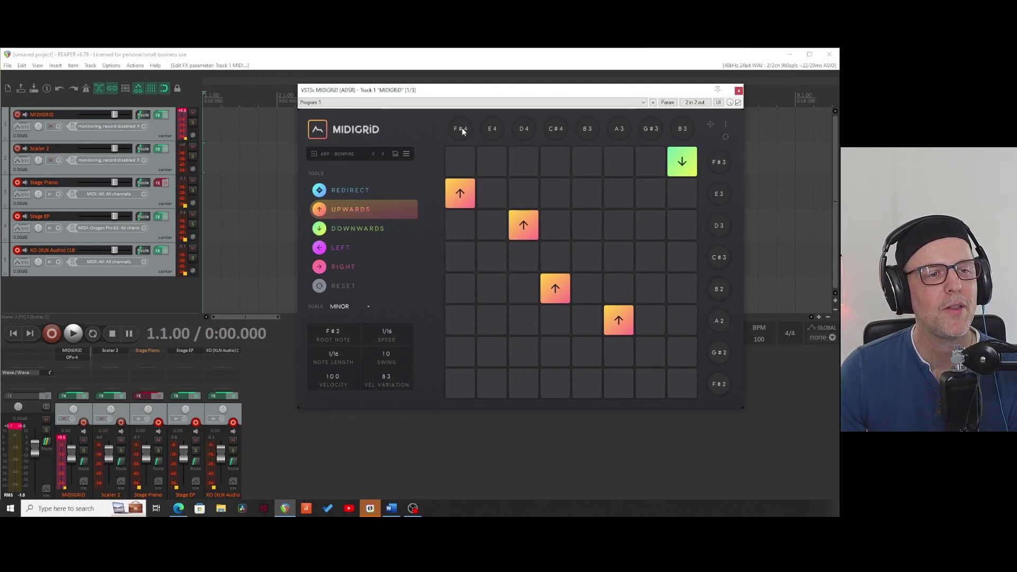
Step: Change the first column's note from D2 to F5 during playback, then stop at the start
left_click_drag(460, 151, 459, 180)
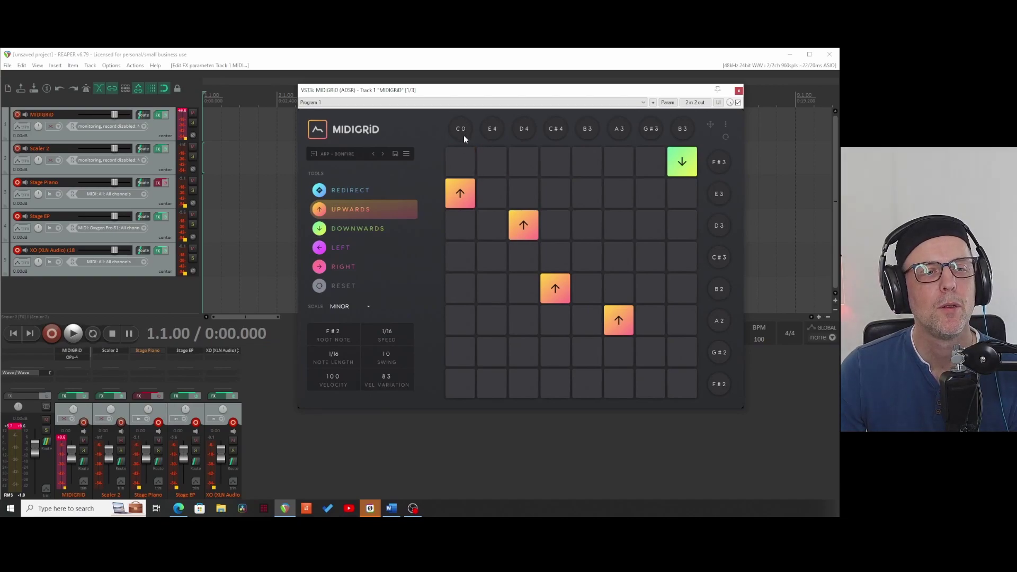
left_click(73, 333)
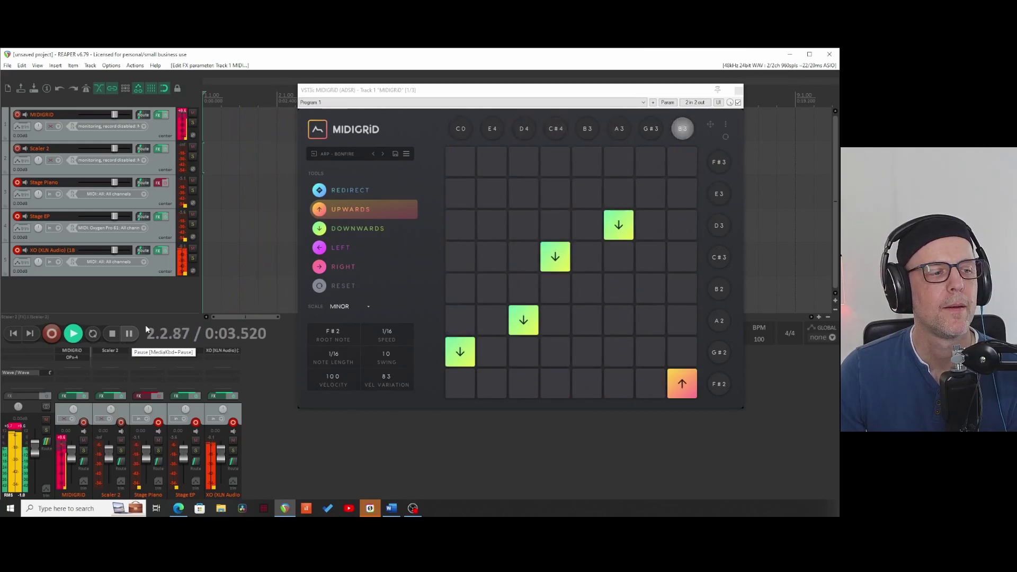
left_click(474, 105)
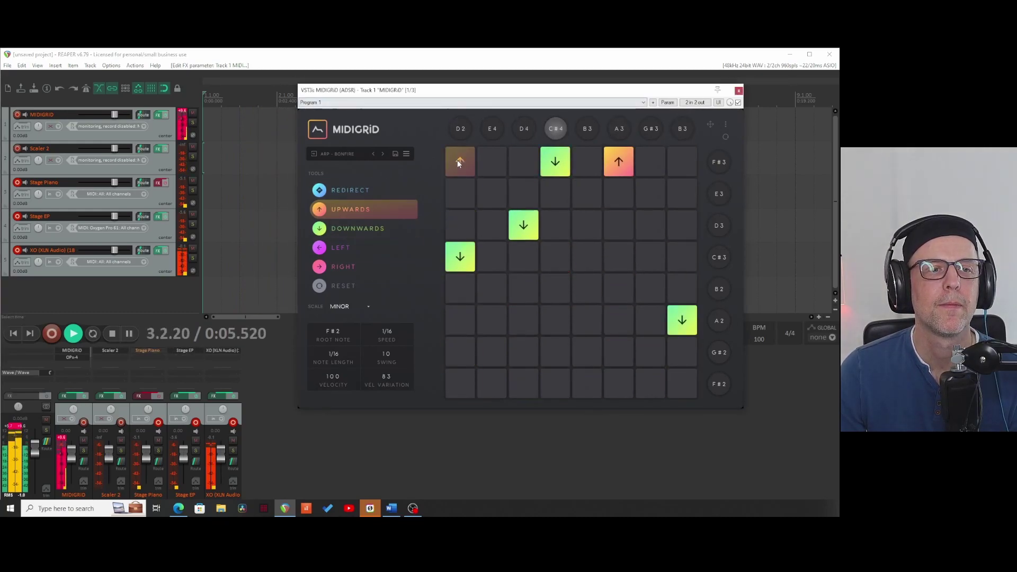
left_click_drag(465, 129, 468, 116)
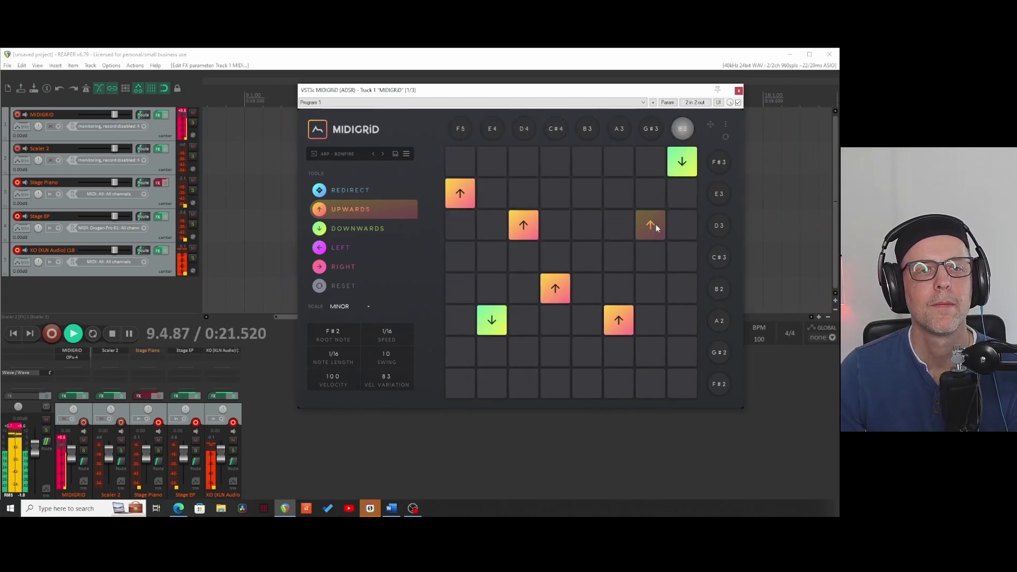
left_click(111, 333)
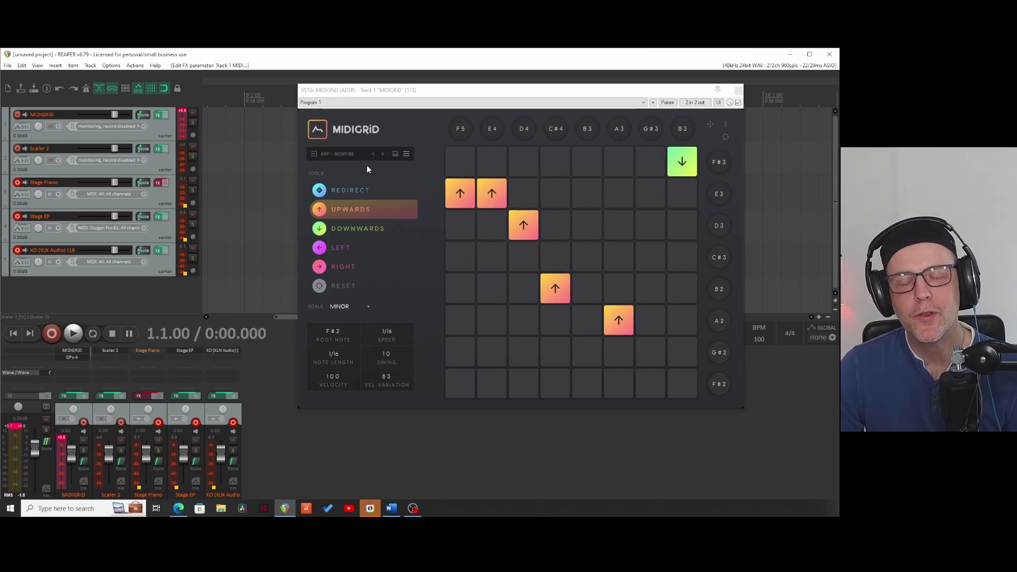
Step: Load the Cmin7 progr V1 user preset and audition its diagonal arrow pattern
left_click(347, 155)
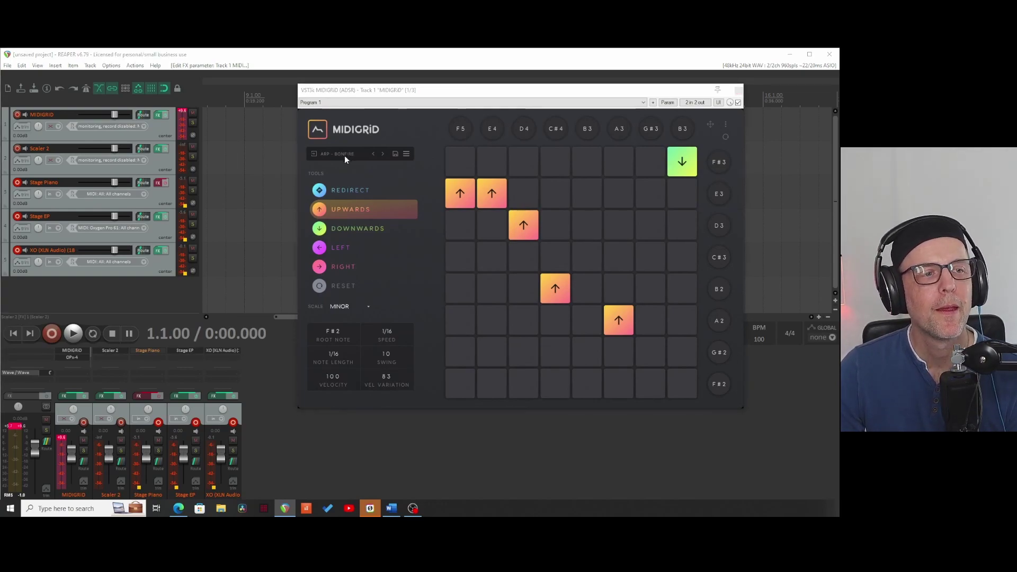
double_click(454, 217)
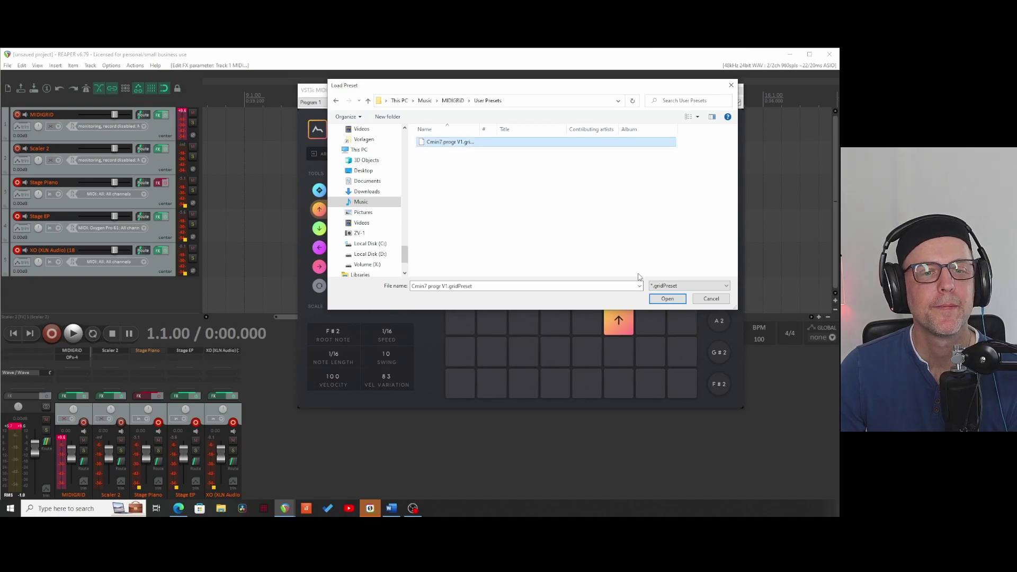
left_click(666, 299)
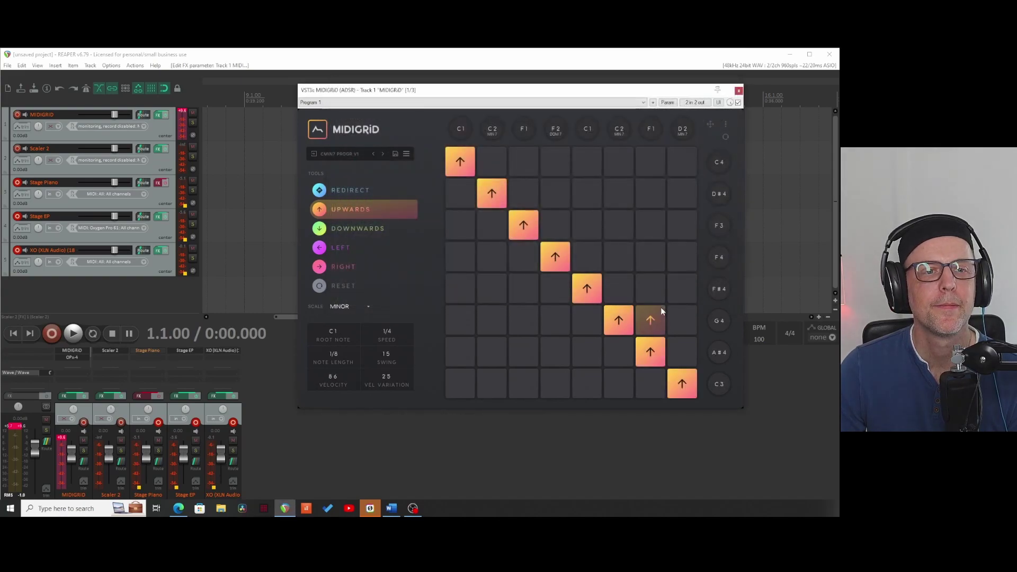
left_click(75, 335)
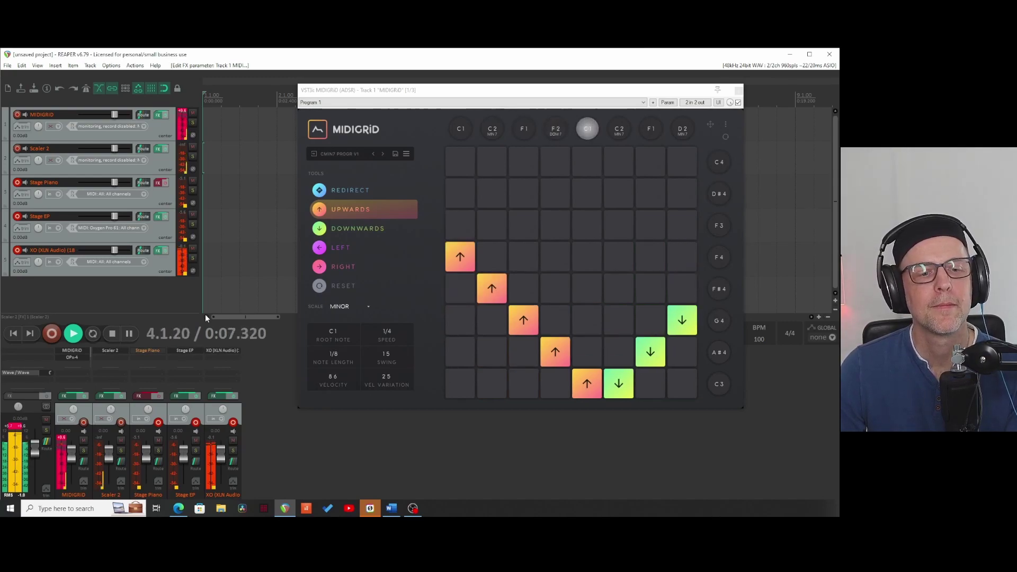
left_click(113, 336)
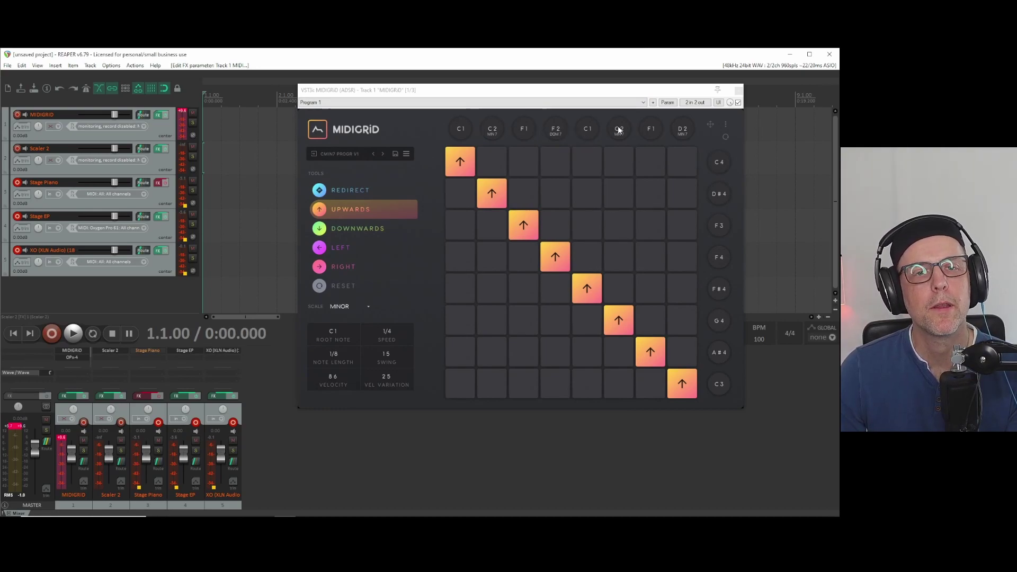
Step: Reload the Arp - Bonfire preset, start playback, and pick the Redirect tool
left_click(347, 153)
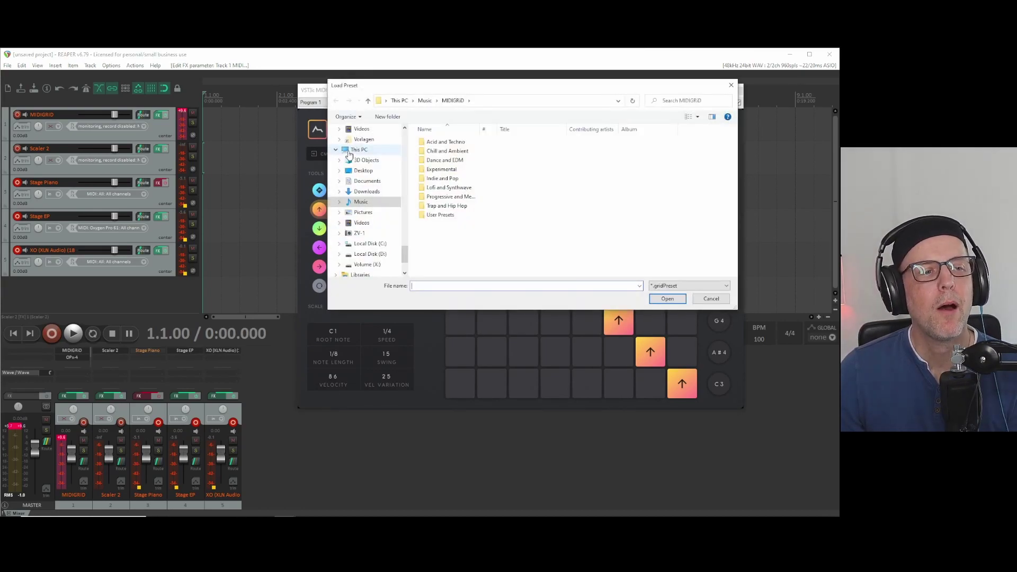
left_click(440, 143)
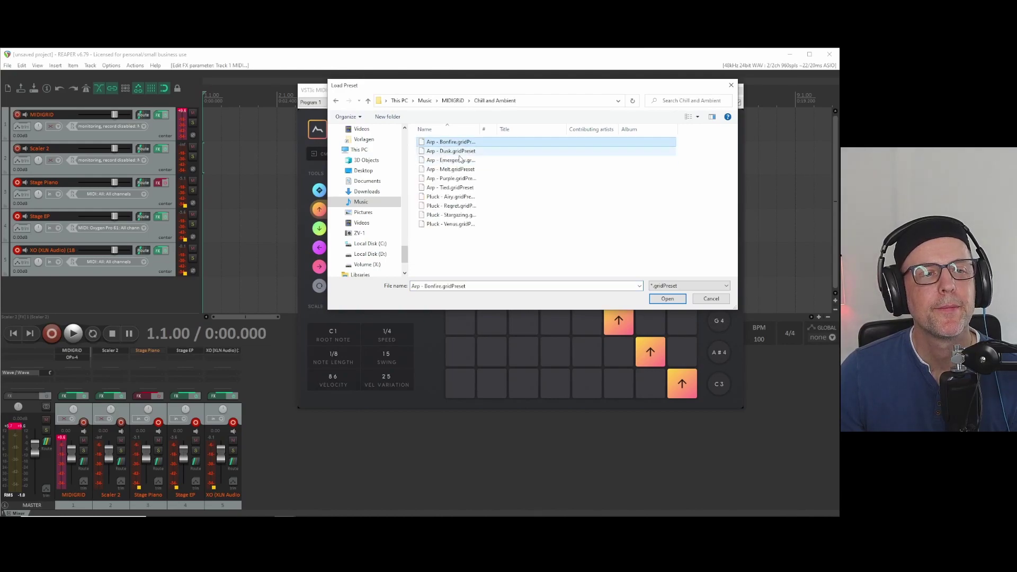
left_click(668, 300)
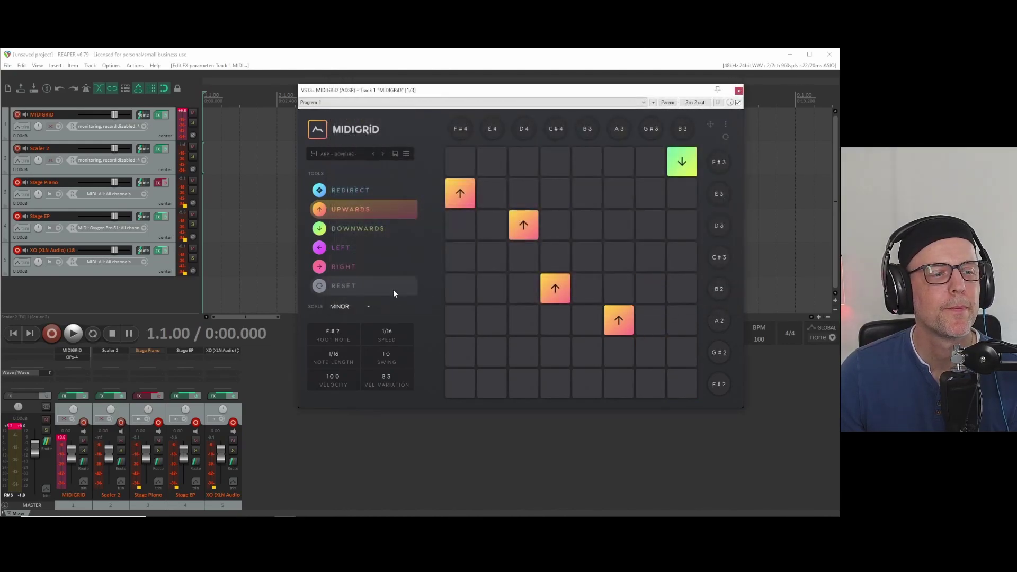
left_click(75, 335)
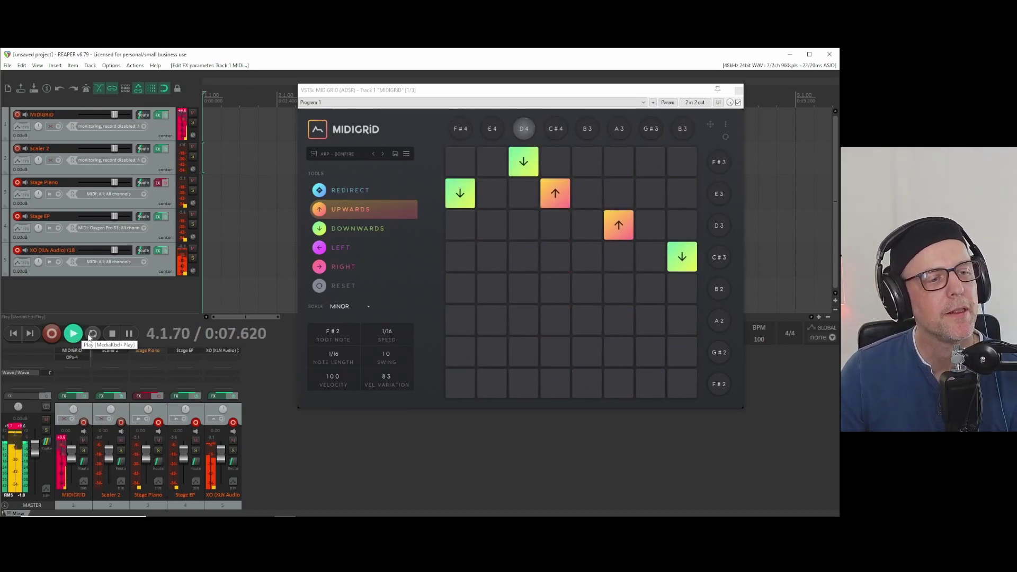
left_click(330, 193)
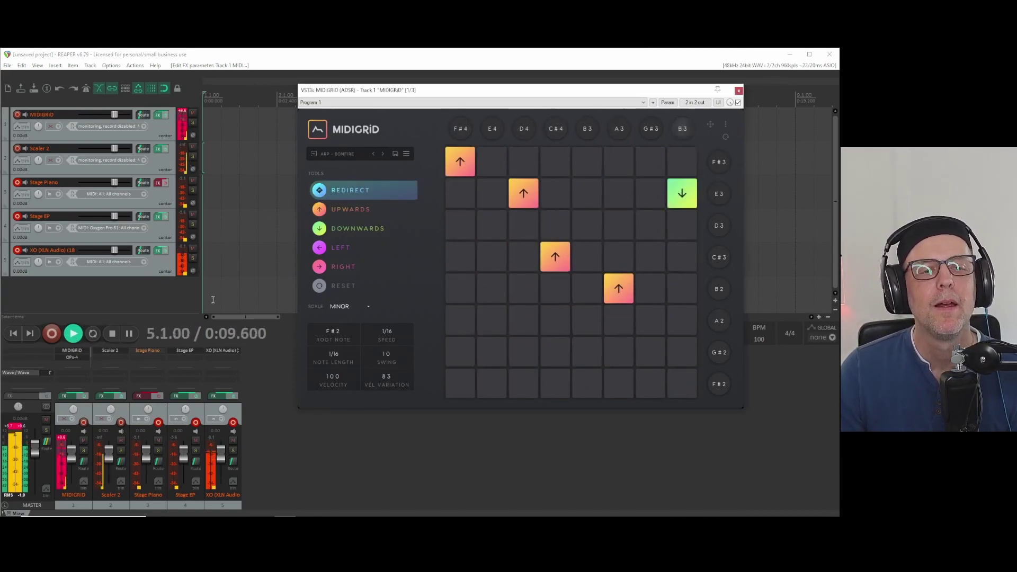
Step: Add right- and left-pointing pieces to MIDIGRID's grid during playback, including a left piece at B2
left_click(320, 265)
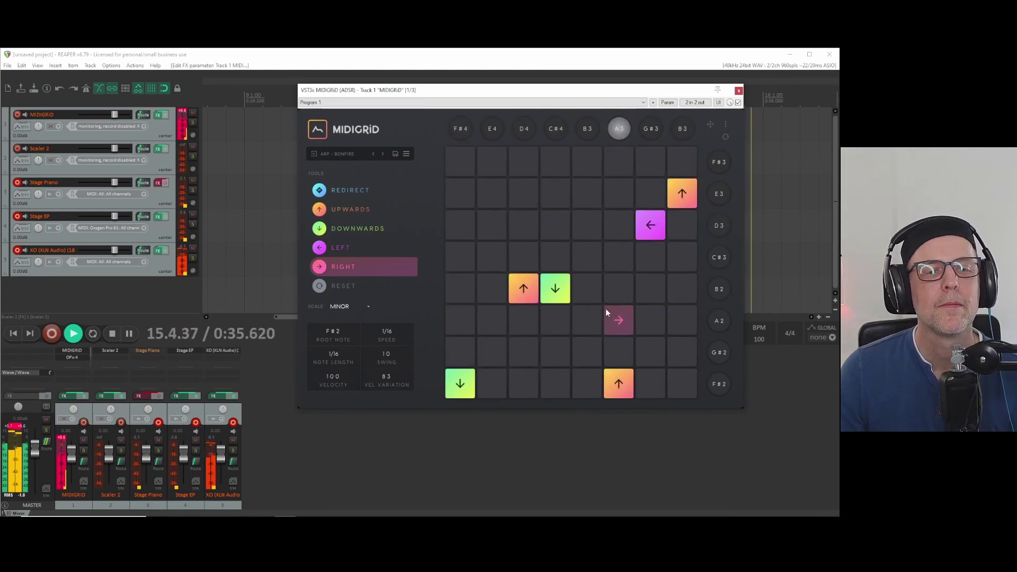
left_click(361, 243)
left_click(520, 322)
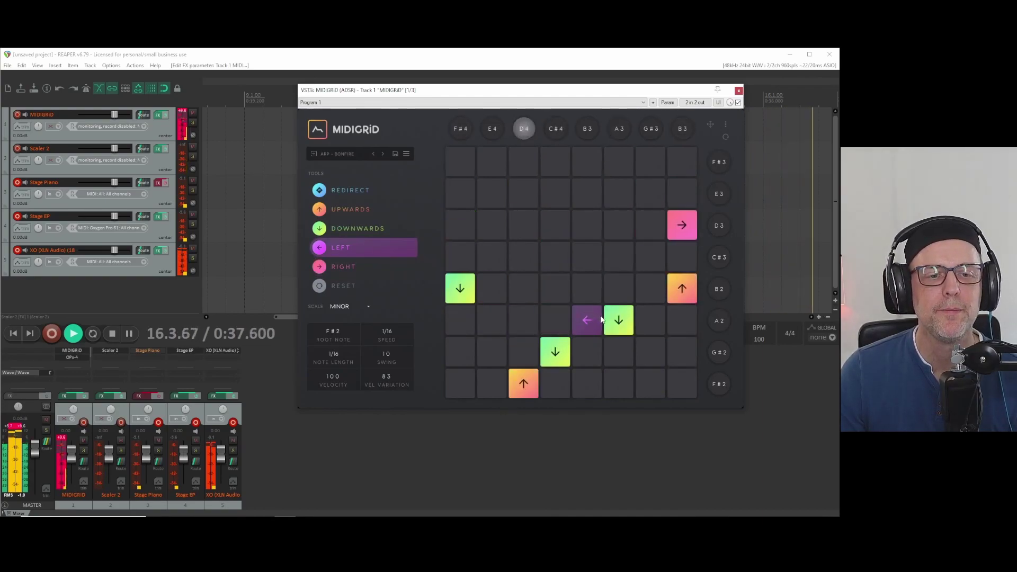
left_click(586, 288)
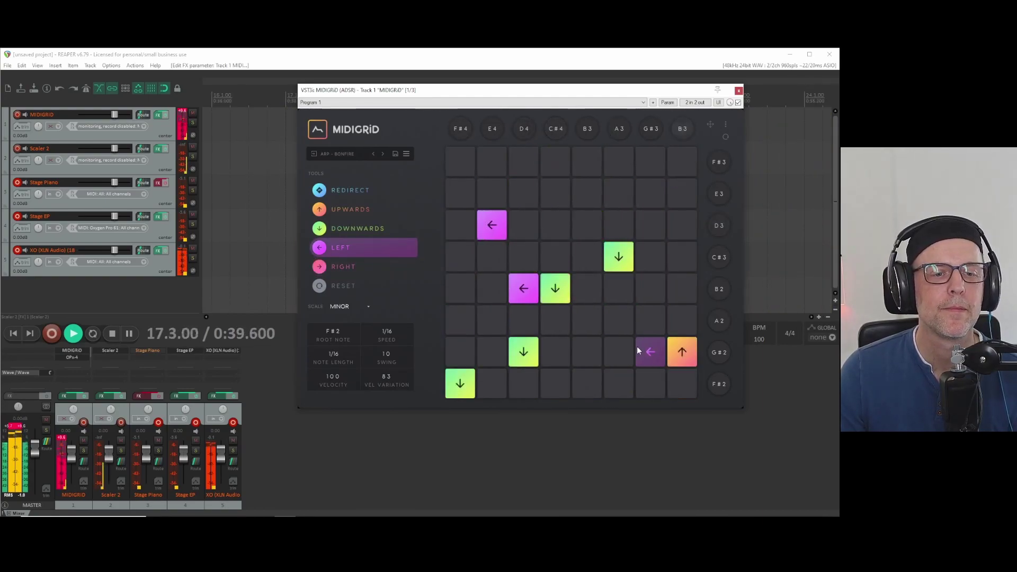
left_click(637, 346)
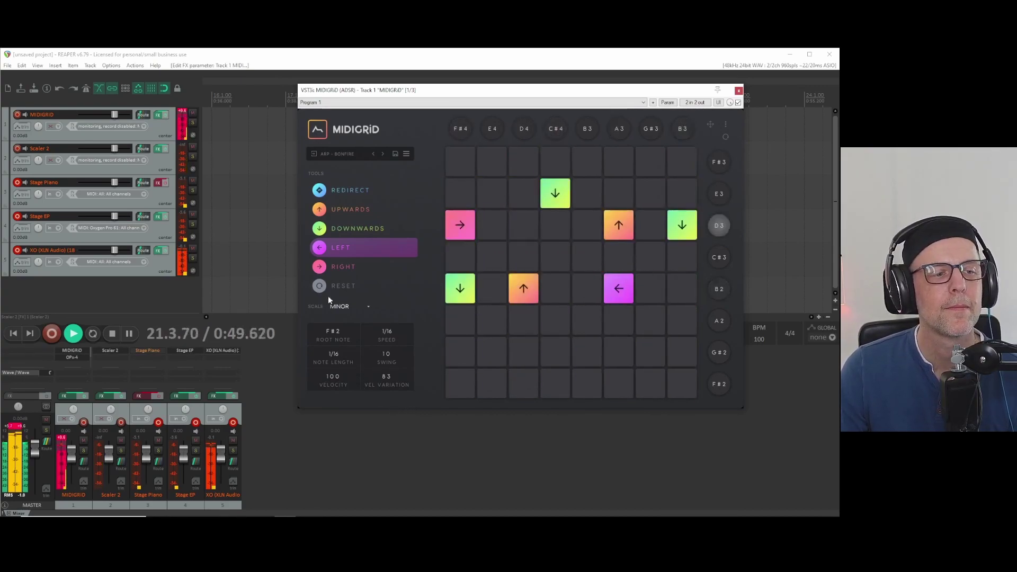
Step: Place four redirect blocks as a 2x2 square at MIDIGRID's grid centre, then stop playback
left_click(339, 189)
left_click(523, 225)
left_click(556, 256)
left_click(587, 256)
left_click(587, 288)
left_click(555, 288)
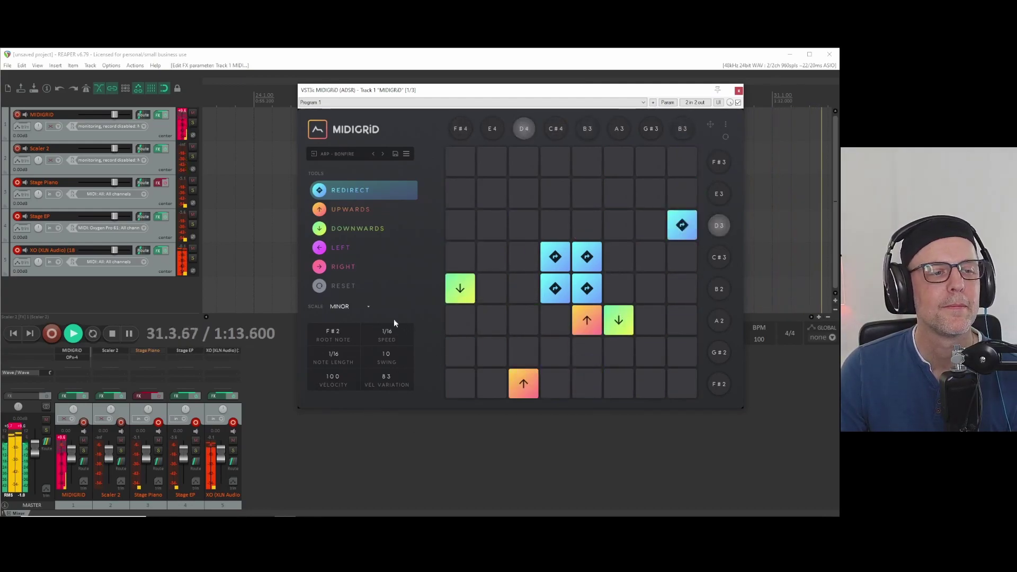
left_click(112, 335)
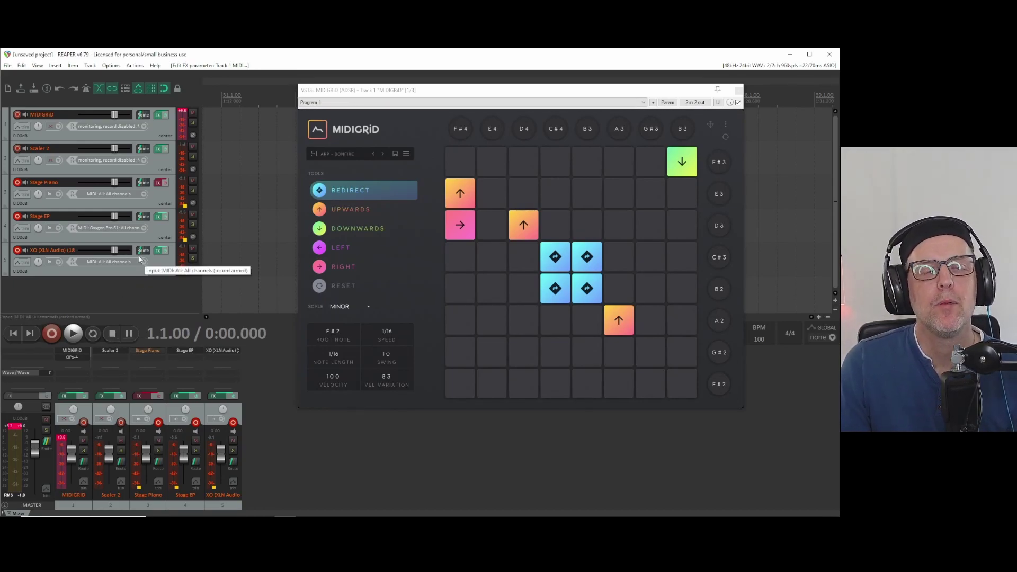
Step: Export MIDIGRID's pattern as Grid-grid.mid clips onto the Stage Piano track and a new Grid track
left_click_drag(584, 92, 571, 121)
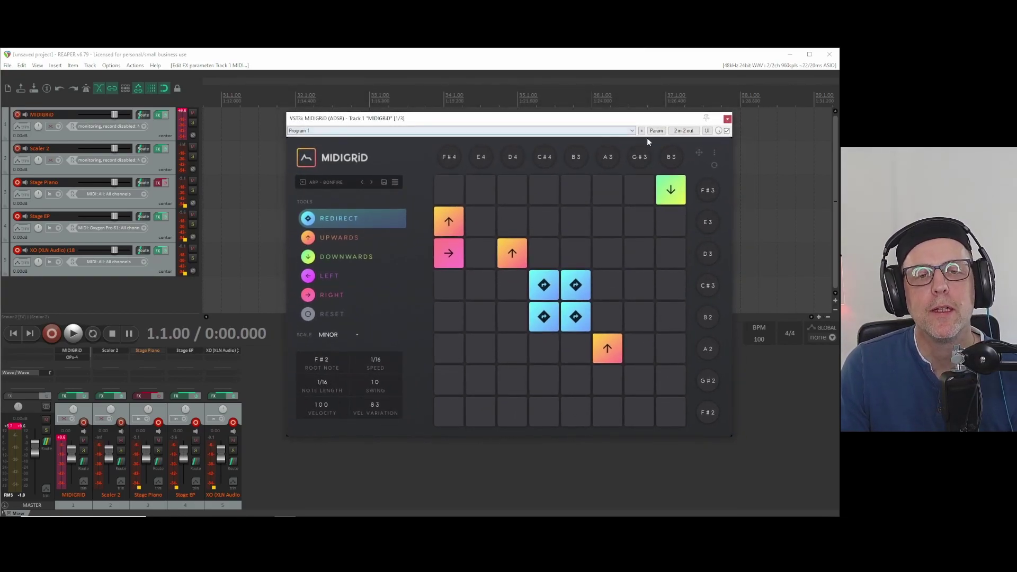
left_click(699, 152)
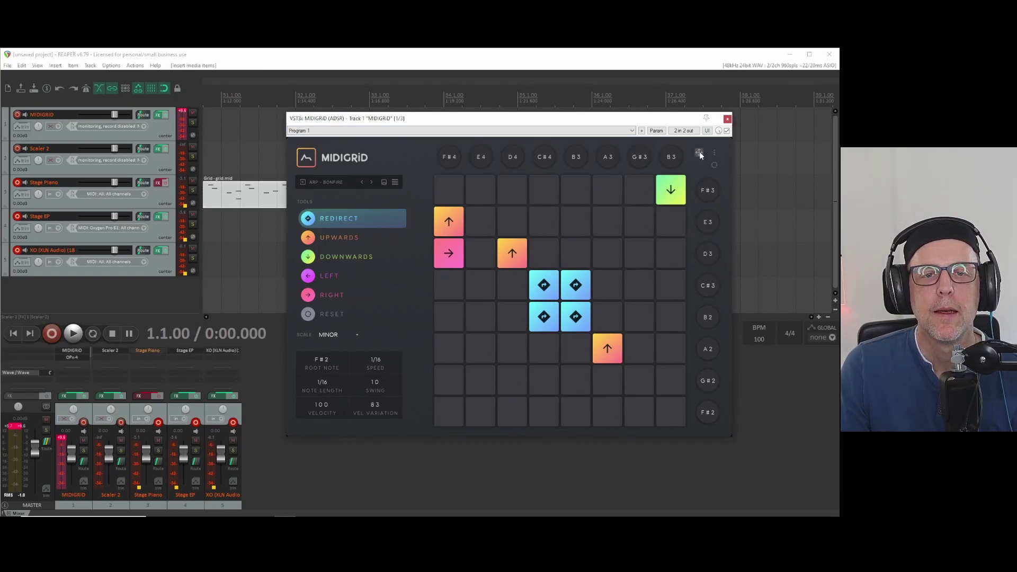
left_click_drag(689, 118, 663, 240)
left_click(674, 272)
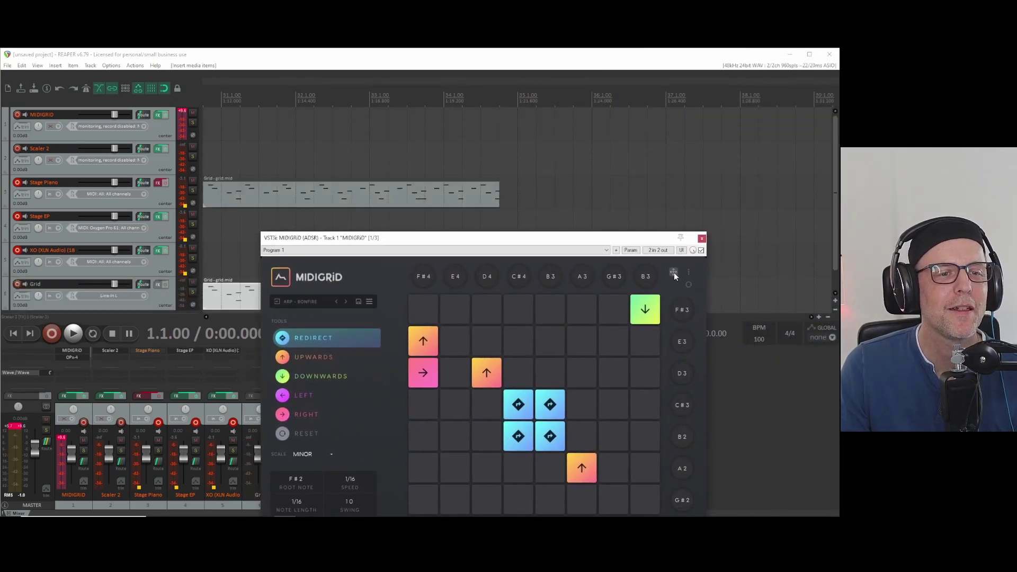
Step: Set Export Length to 1 Bar and export a one-bar clip onto another new Grid track
left_click_drag(596, 240, 845, 144)
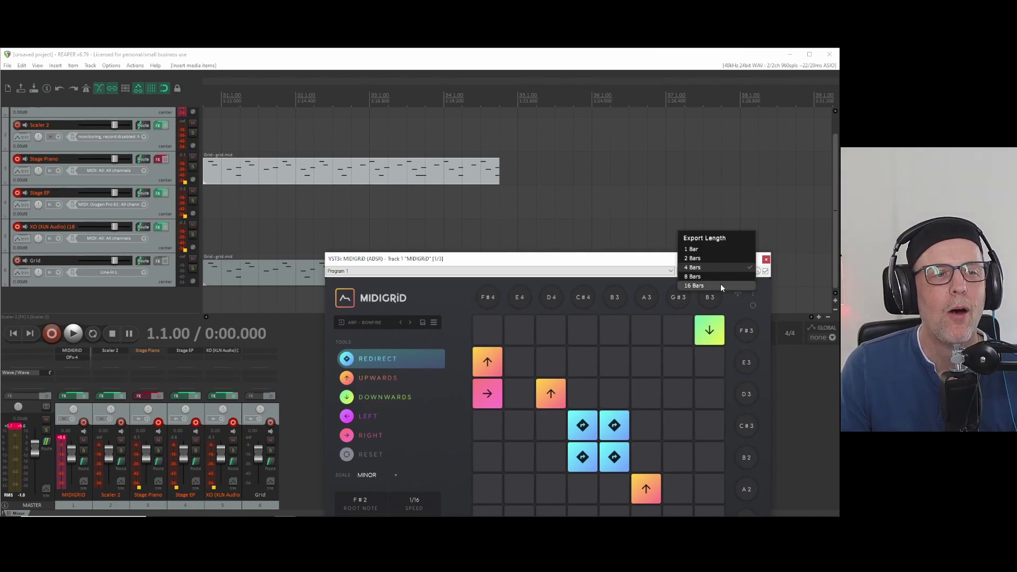
left_click(711, 251)
left_click_drag(738, 293, 238, 302)
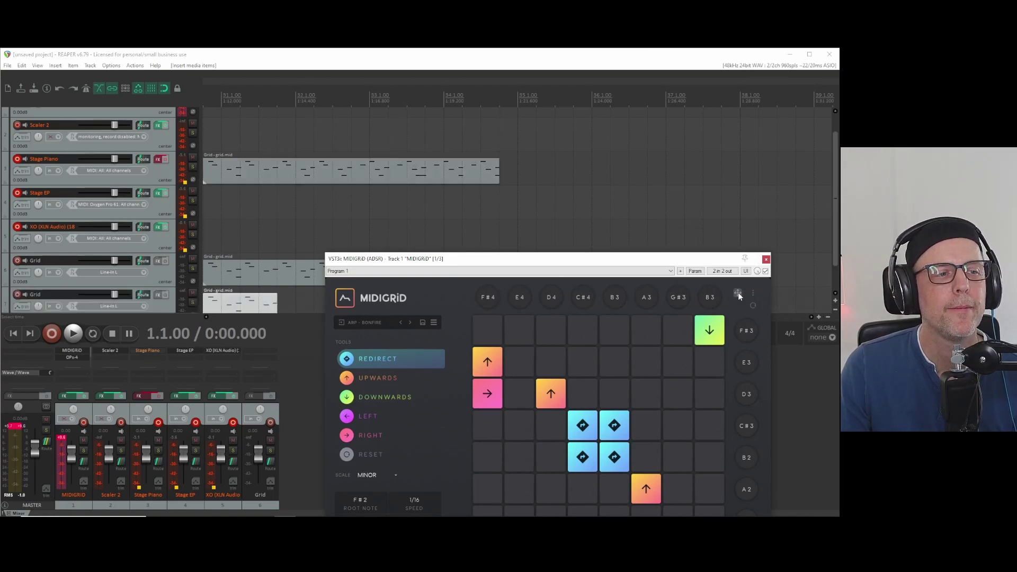
left_click_drag(497, 263, 489, 105)
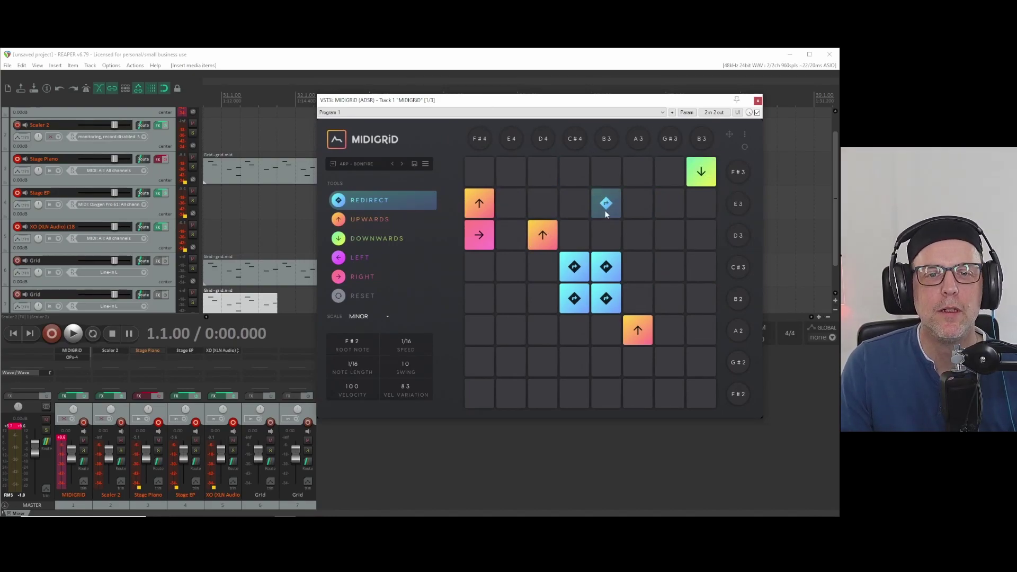
Step: Reset MIDIGRID's grid to the default preset and keep its scale on MINOR
left_click(742, 147)
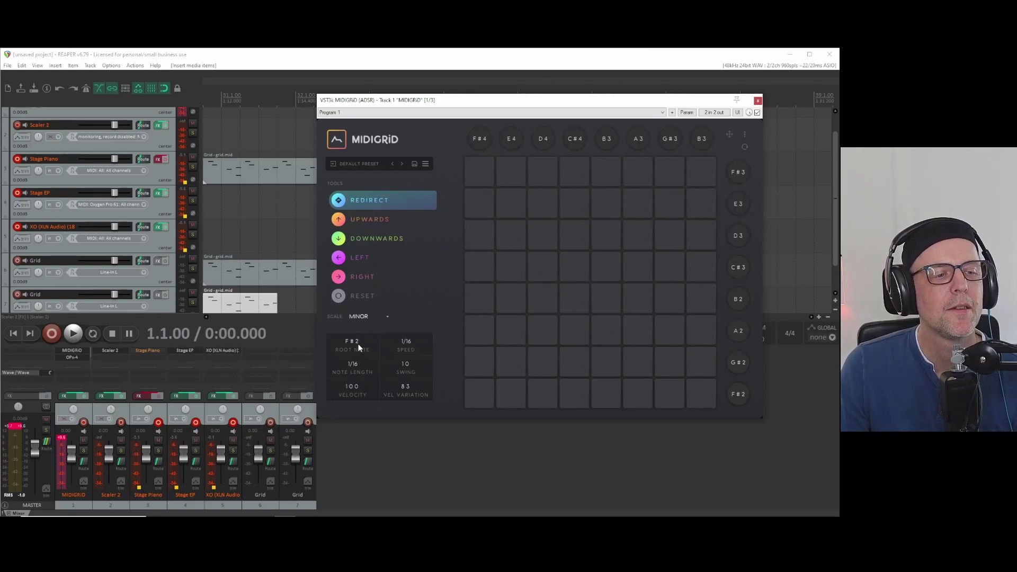
left_click(355, 317)
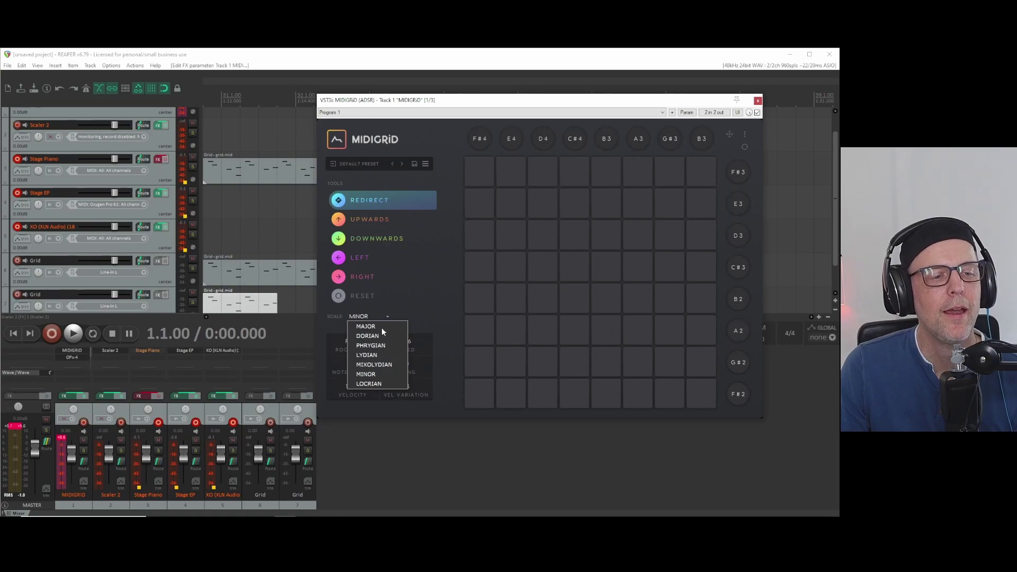
left_click(431, 300)
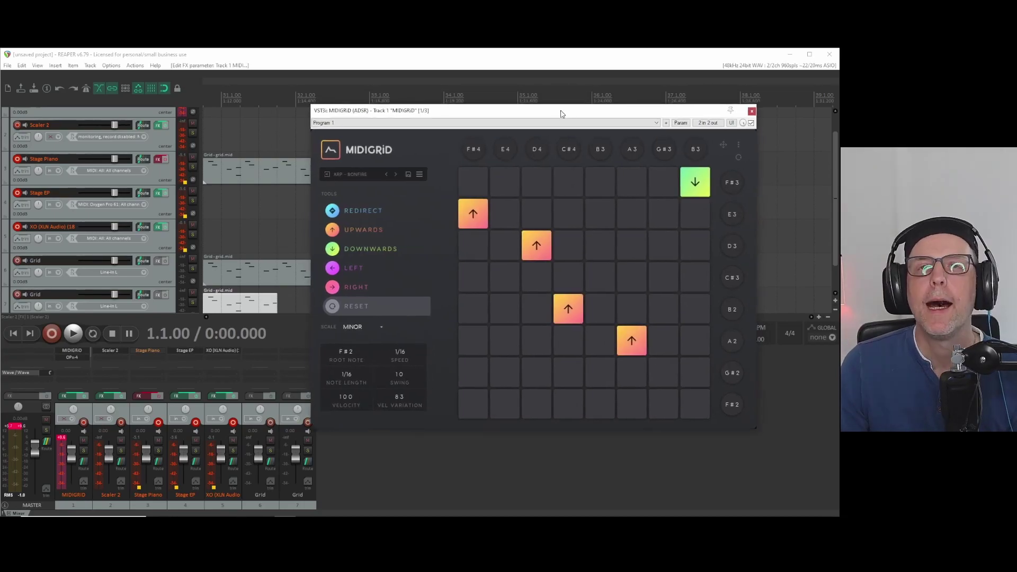
left_click_drag(563, 102, 592, 102)
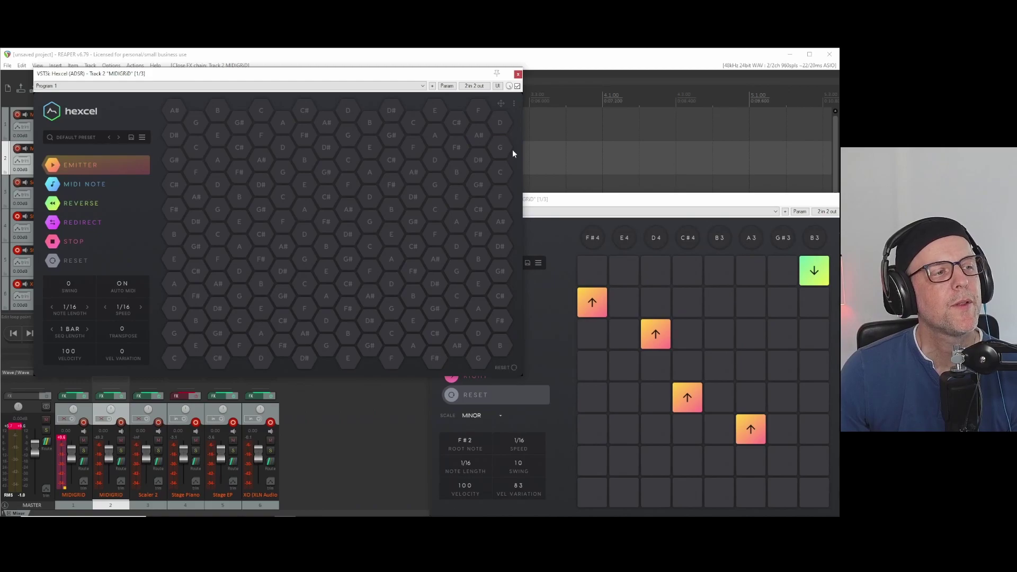
Step: Place seven blue MIDI note cells (D, C#, A#, E, B, C#, G) on Hexcel's hex grid
left_click(256, 109)
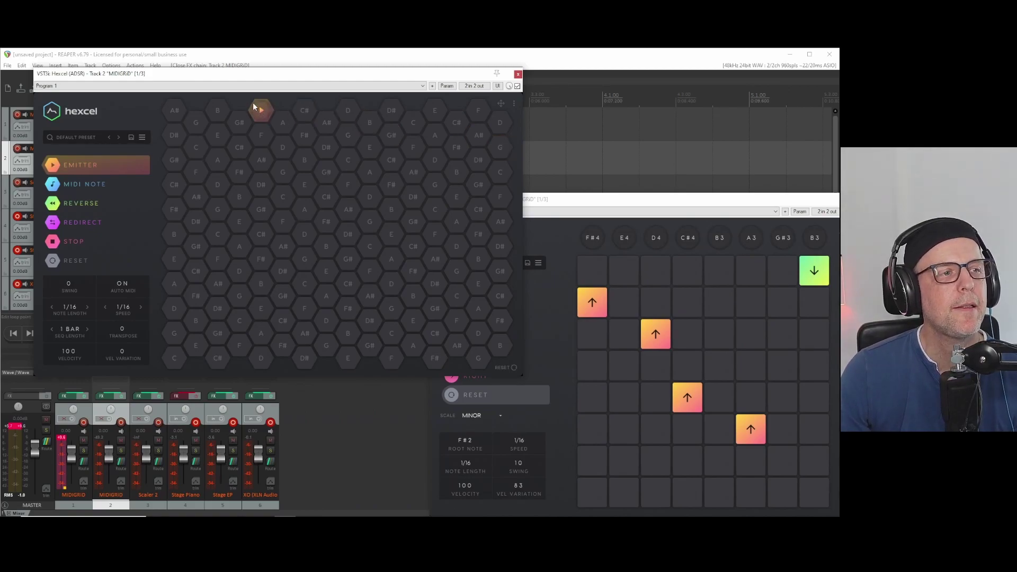
left_click(601, 209)
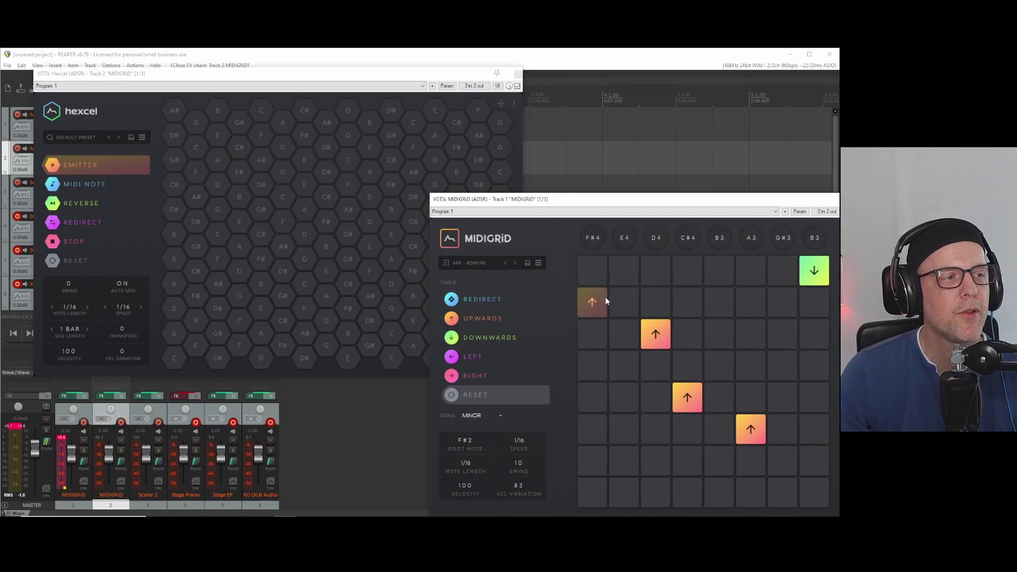
left_click(70, 184)
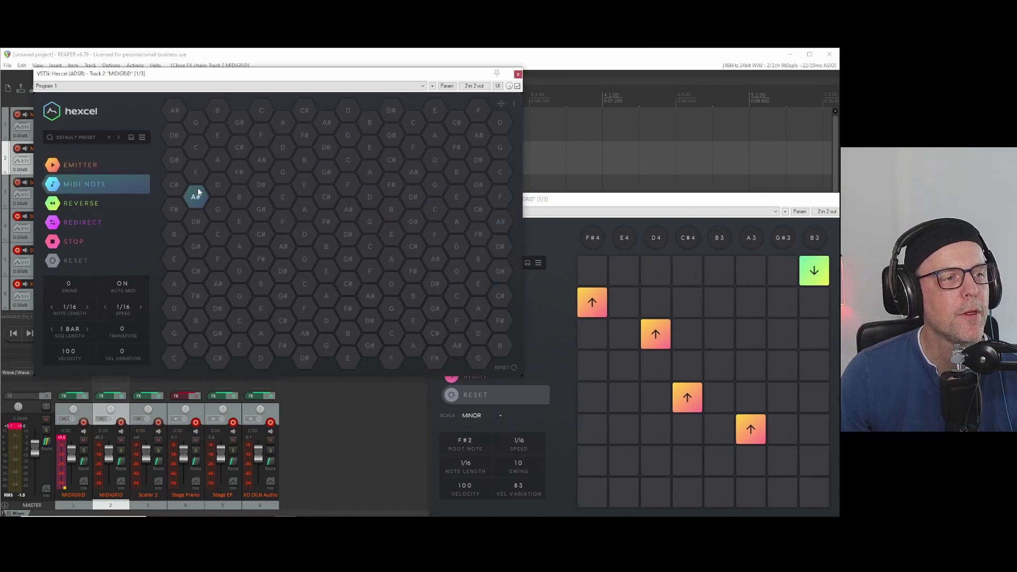
left_click(217, 185)
left_click(326, 197)
left_click(435, 258)
left_click(457, 197)
left_click(457, 173)
left_click(391, 160)
left_click(348, 135)
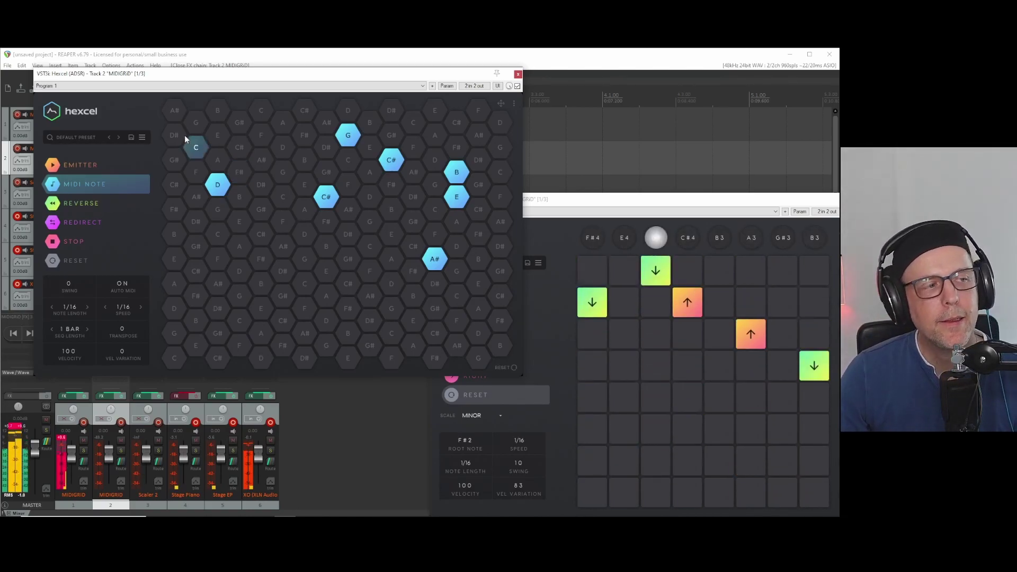
Step: Add orange emitters on Hexcel's B and F hexes
left_click(79, 164)
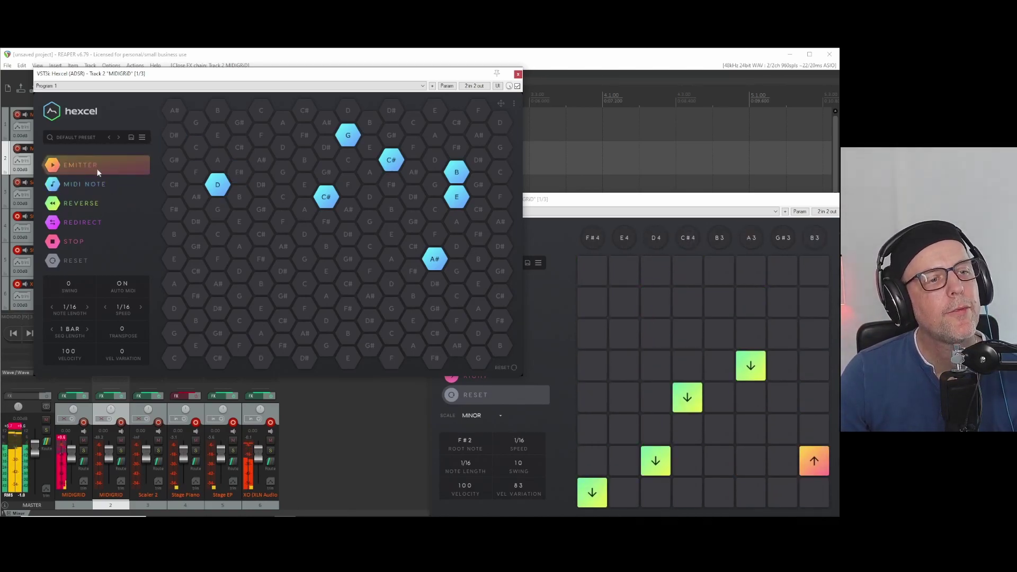
left_click(392, 213)
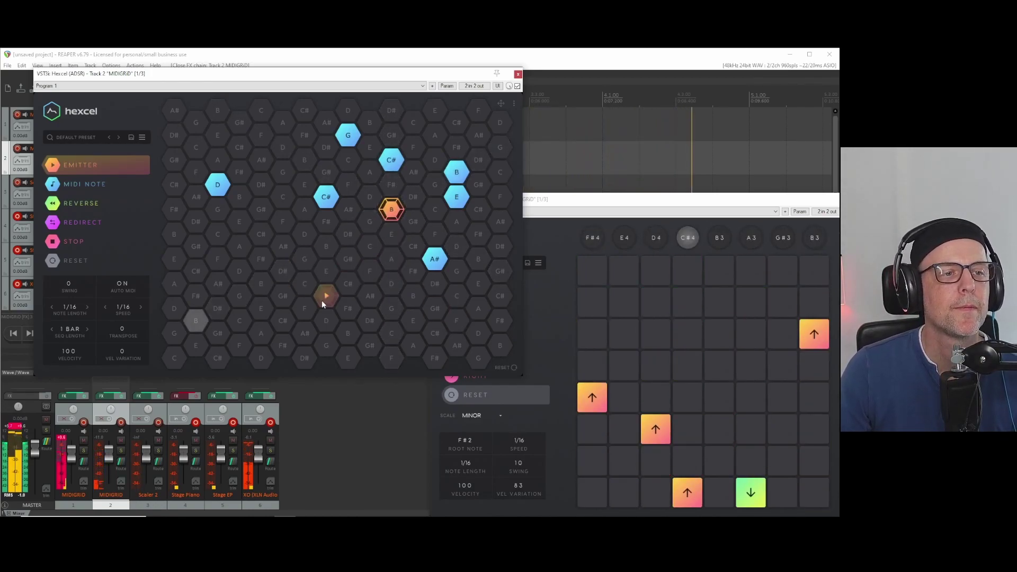
left_click(262, 137)
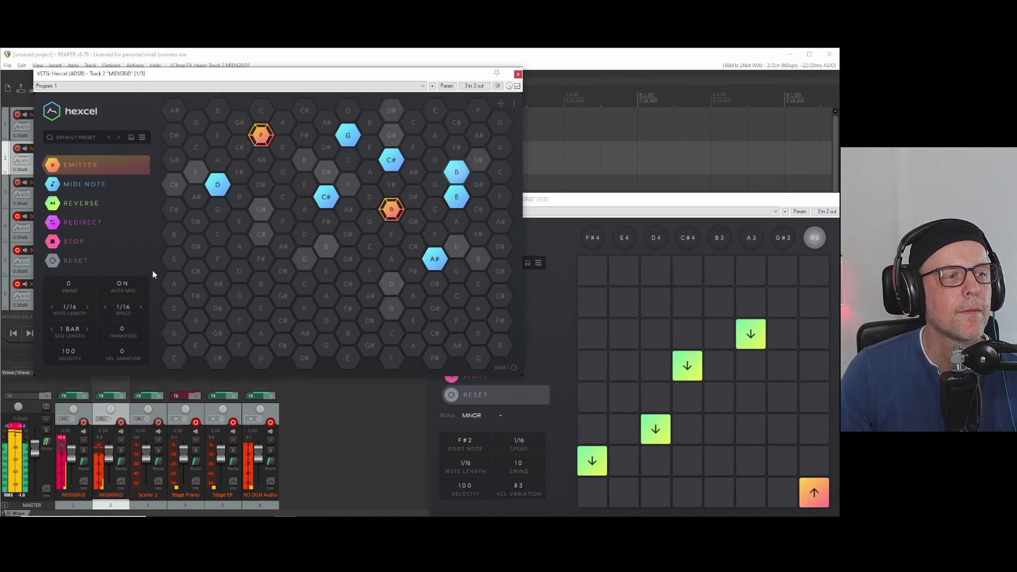
Step: Add a third emitter on the A# hex at Hexcel's right edge, then compare both plugin windows
left_click(500, 221)
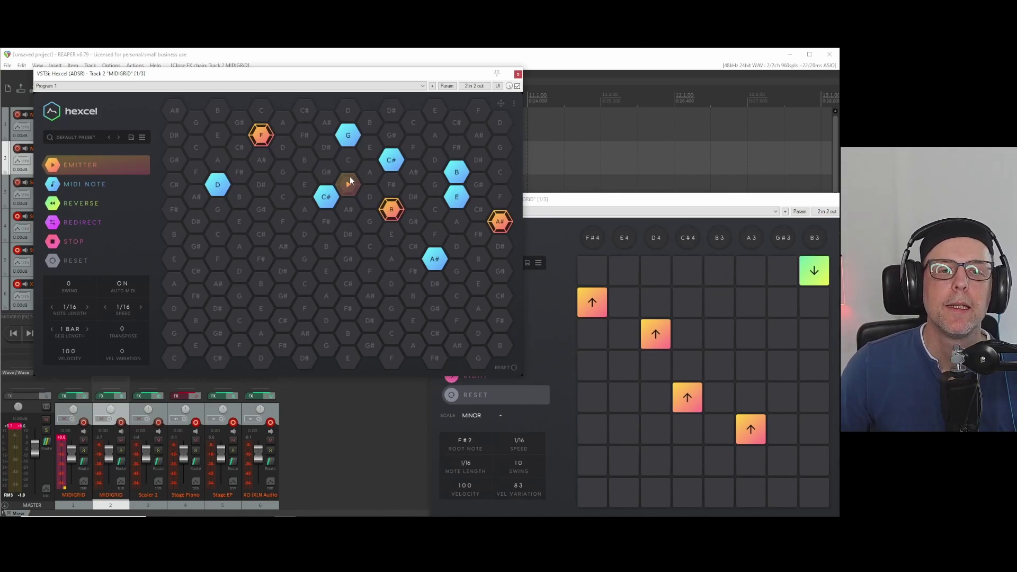
left_click(694, 207)
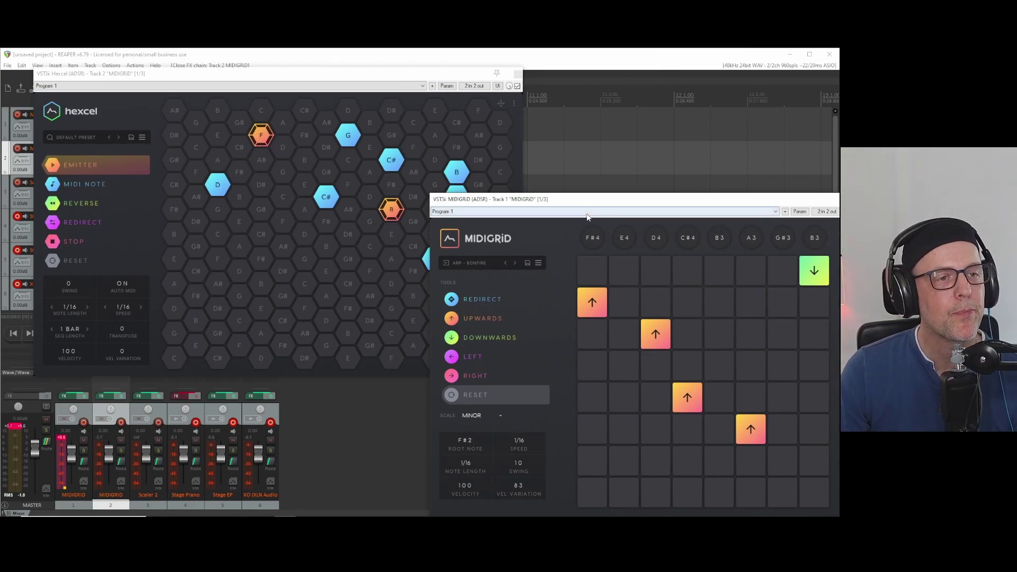
left_click(379, 81)
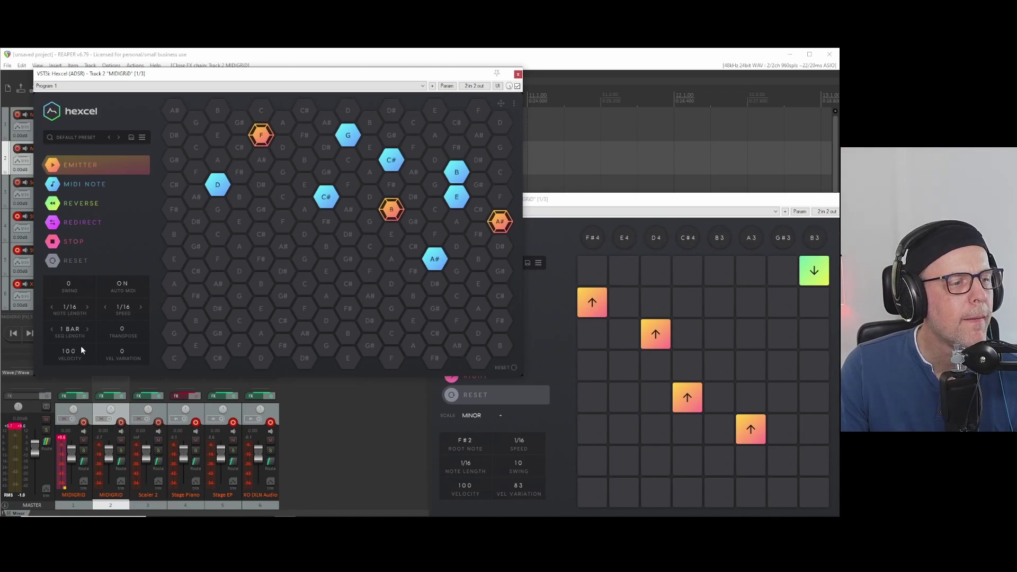
Step: Transpose Hexcel to -12, start playback, and add another emitter to the hex grid
left_click_drag(120, 341, 126, 408)
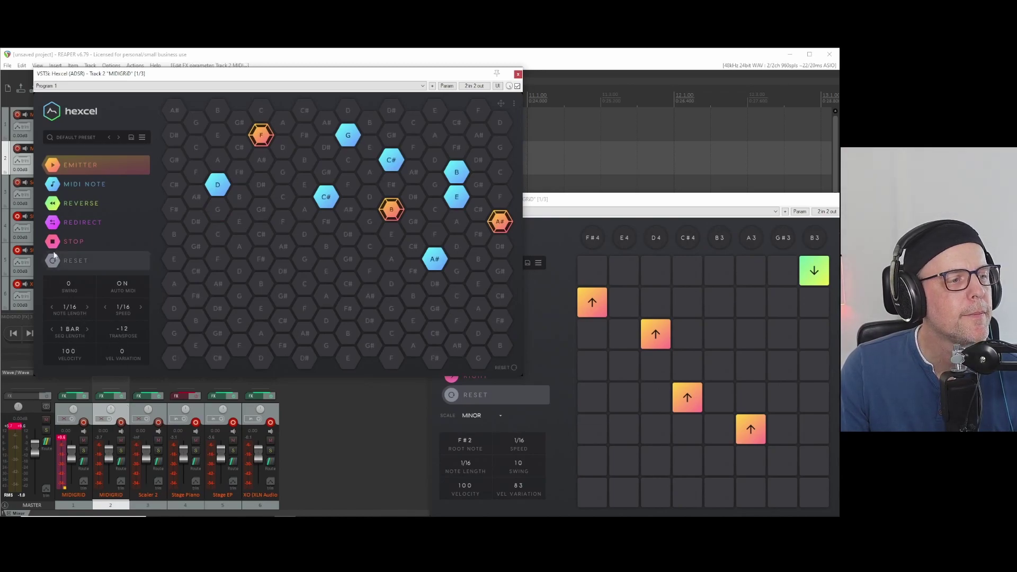
key("space")
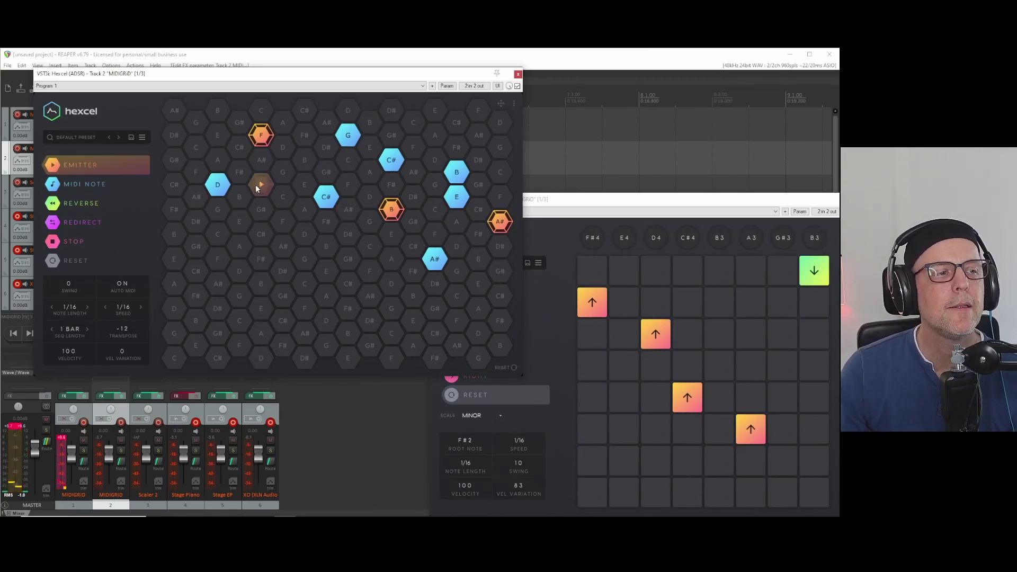
left_click(345, 282)
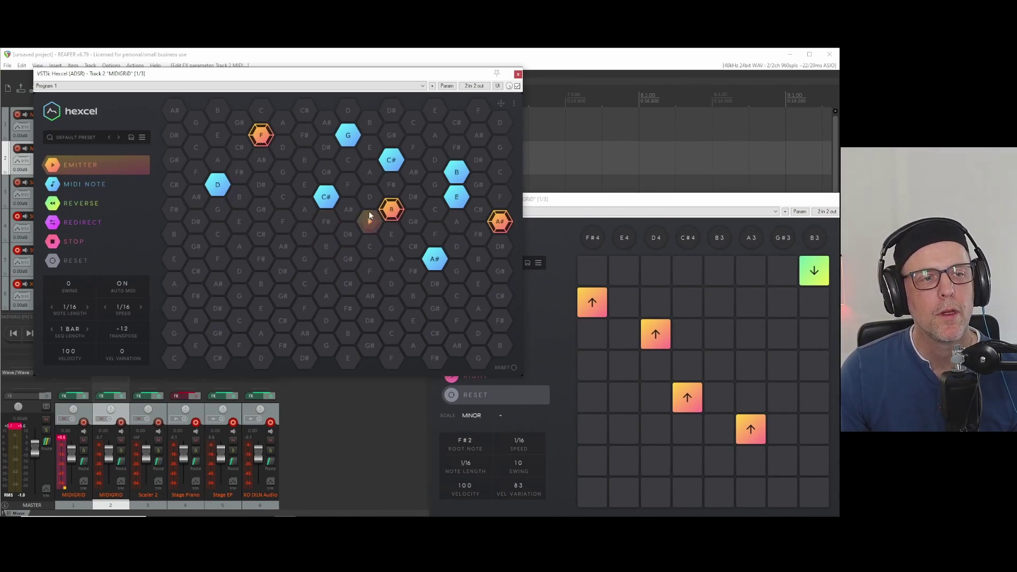
Step: Remove both C# note cells, add a D emitter and a lower D note cell, then replay
left_click(325, 197)
left_click(392, 168)
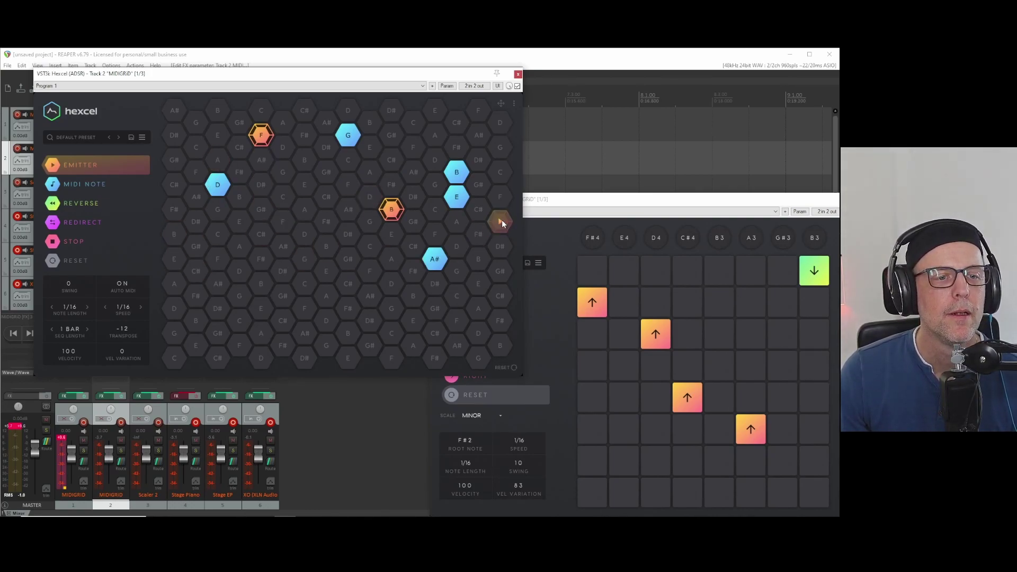
left_click(458, 251)
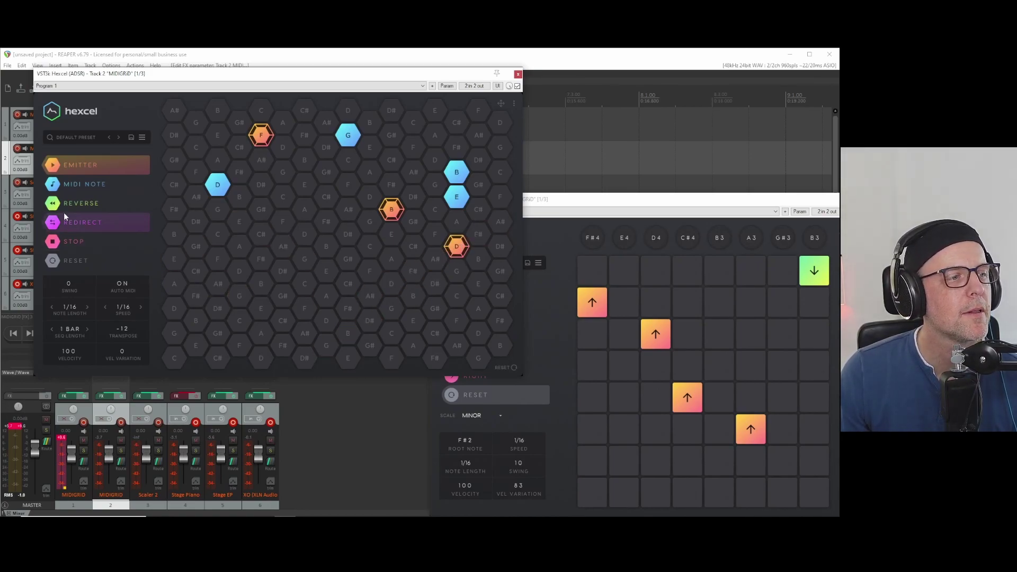
left_click(85, 184)
left_click(393, 285)
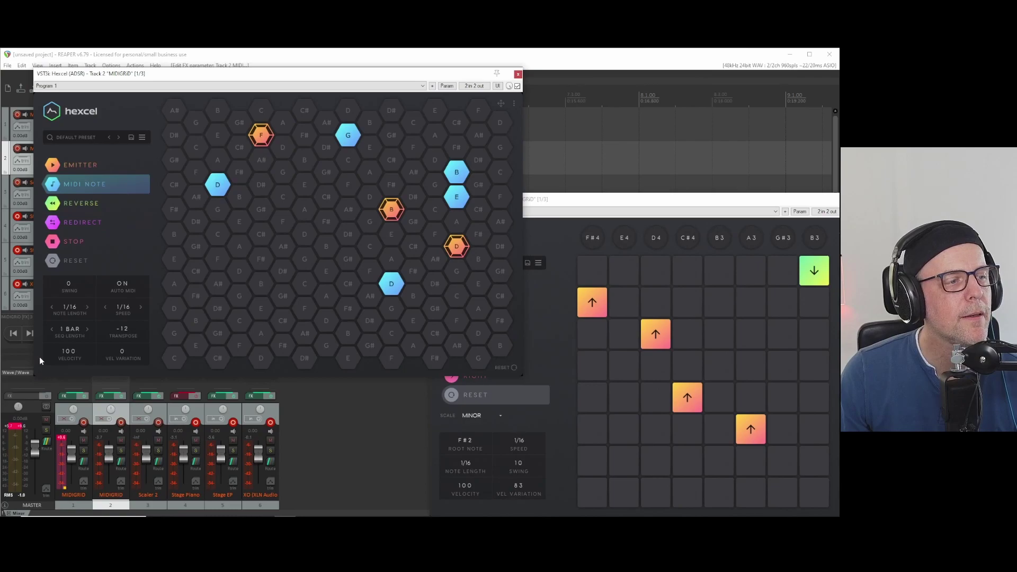
key("space")
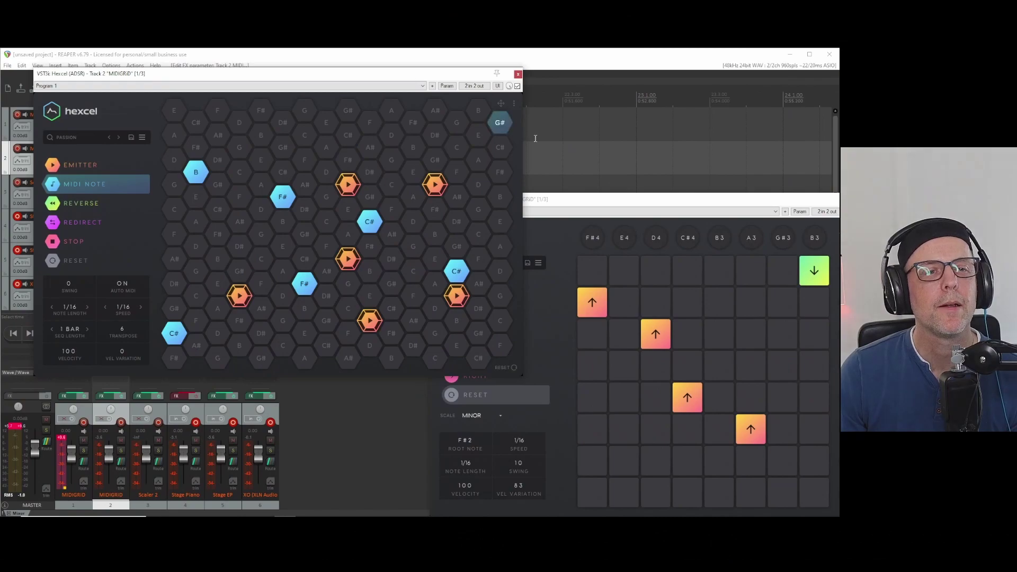
Step: Bring MIDIGRID fully into view and start playback of its PLUCK - VENUS pattern
left_click(636, 206)
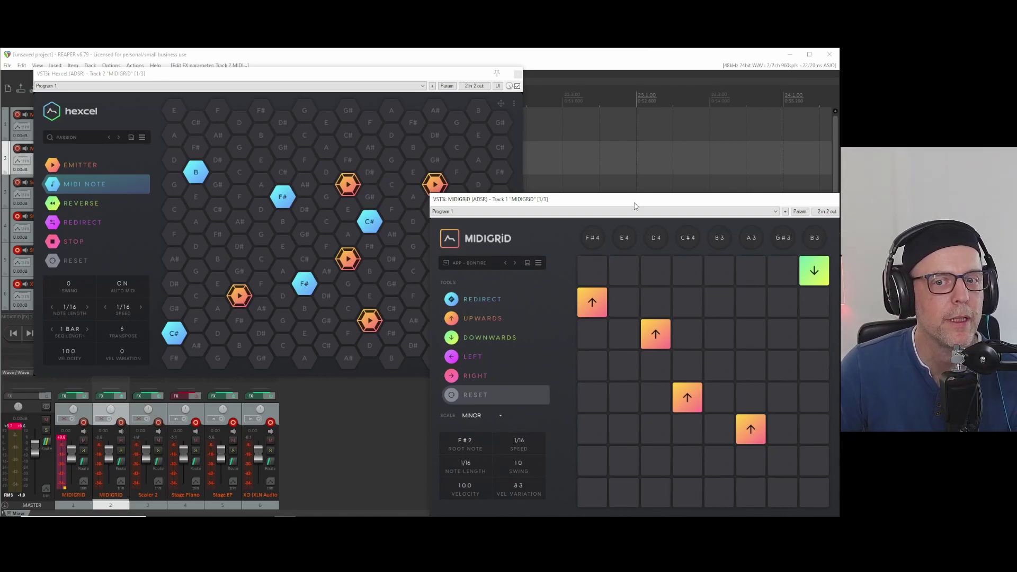
left_click_drag(717, 205, 677, 194)
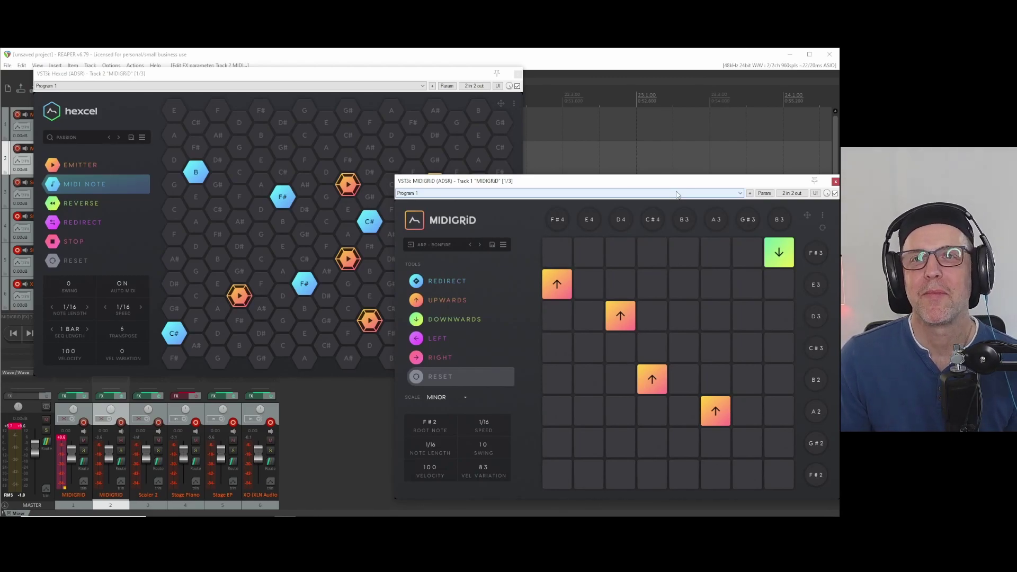
left_click(73, 333)
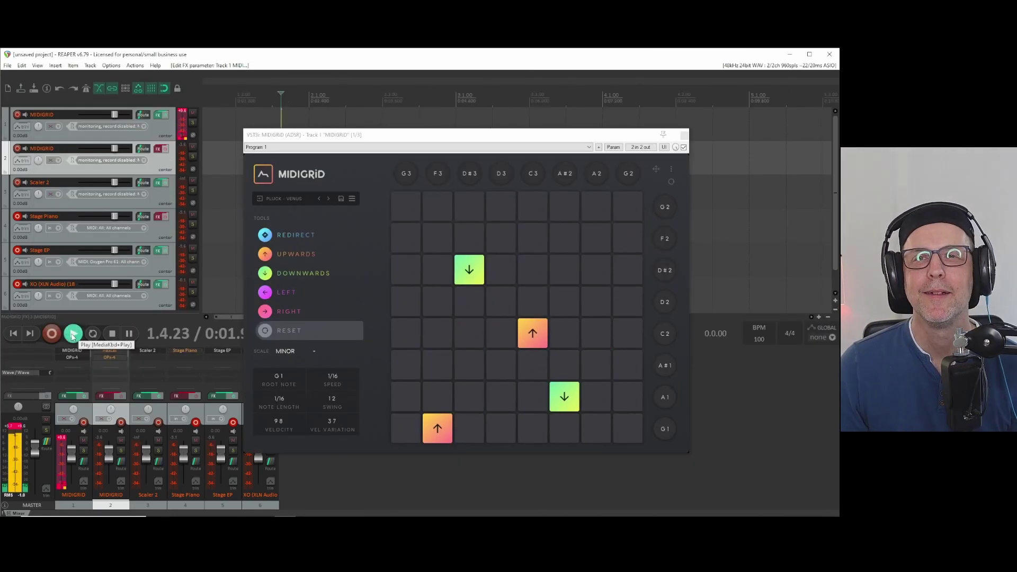